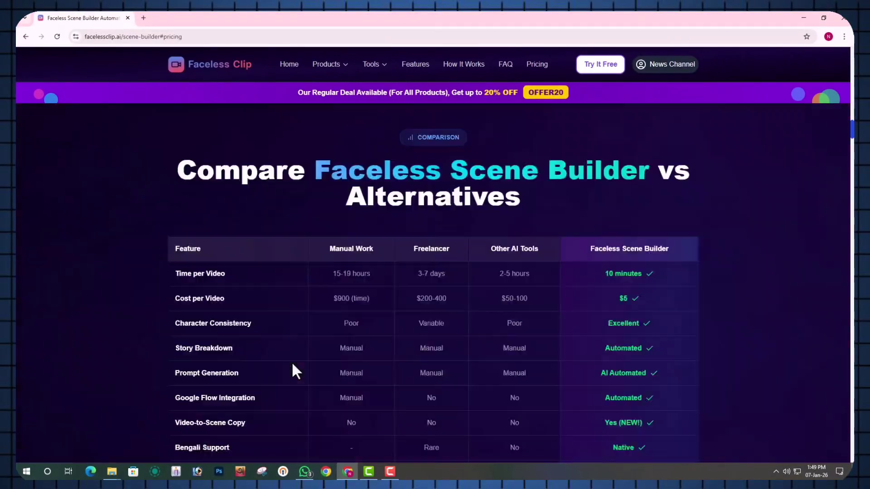
# Open the 1-Day Free Trial activation form from the Scene Builder pricing plans
pyautogui.scroll(-3, 485, 283)
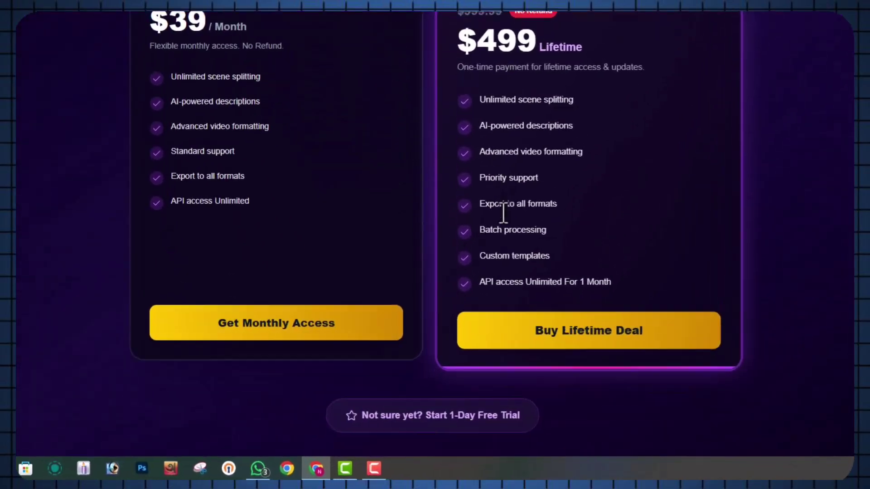
pyautogui.scroll(1, 421, 399)
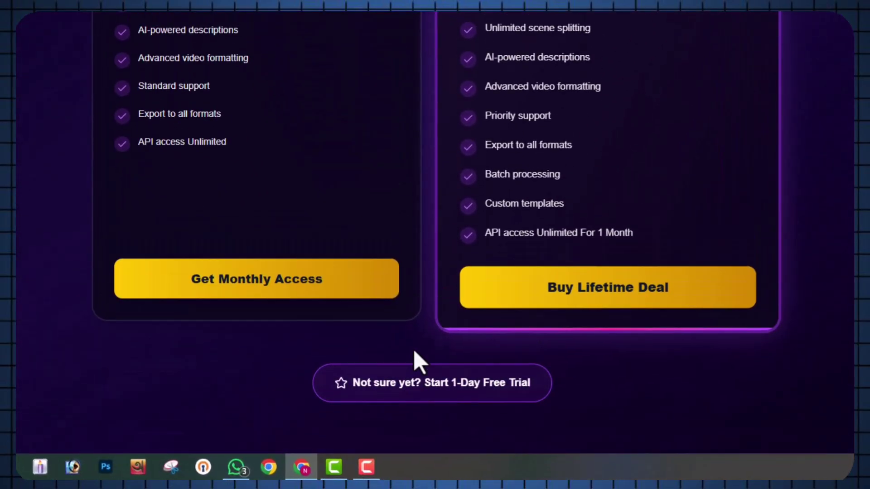
pyautogui.scroll(-1, 458, 369)
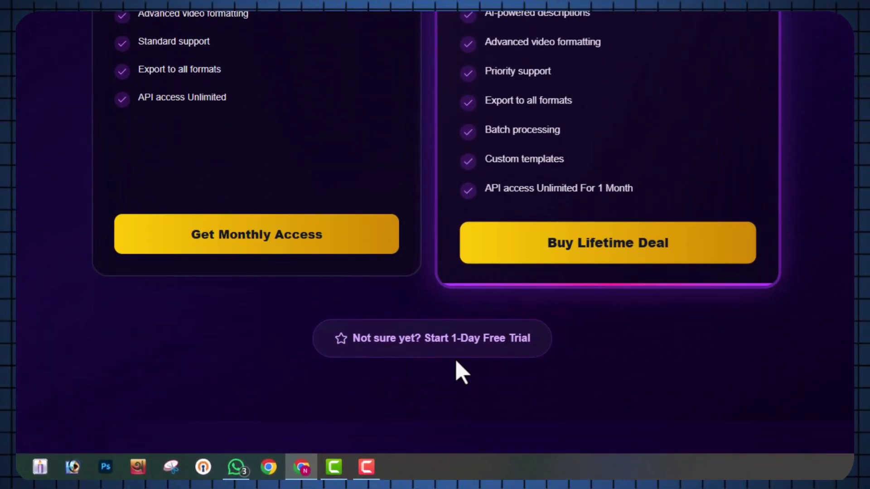
pyautogui.click(459, 382)
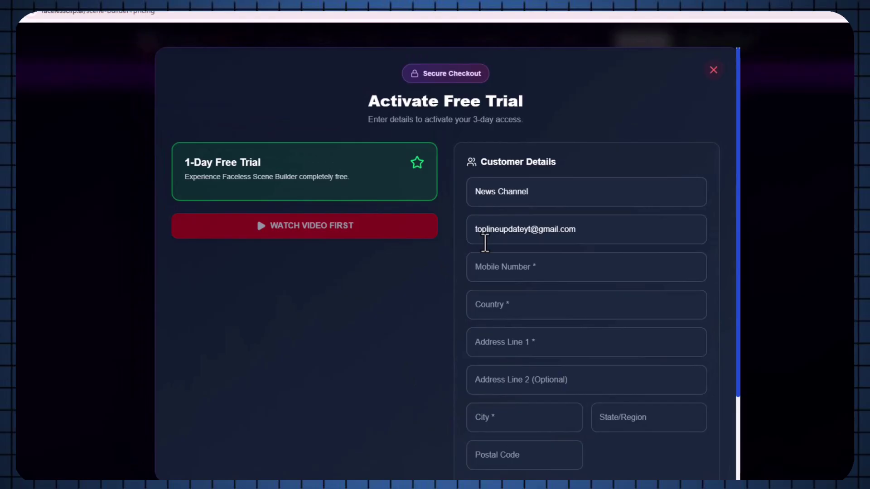
# Fill in the customer's mobile number, country, address line 1, city, state and postal code in the trial form
pyautogui.scroll(-1, 485, 244)
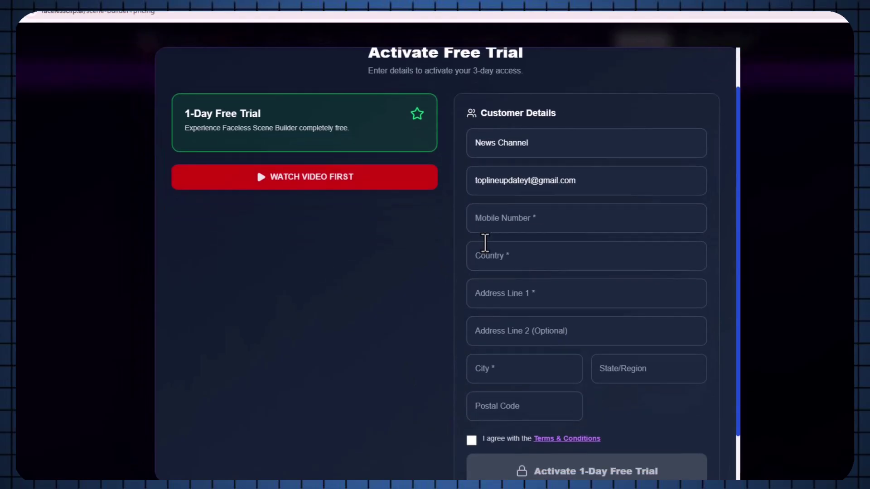
pyautogui.scroll(1, 474, 246)
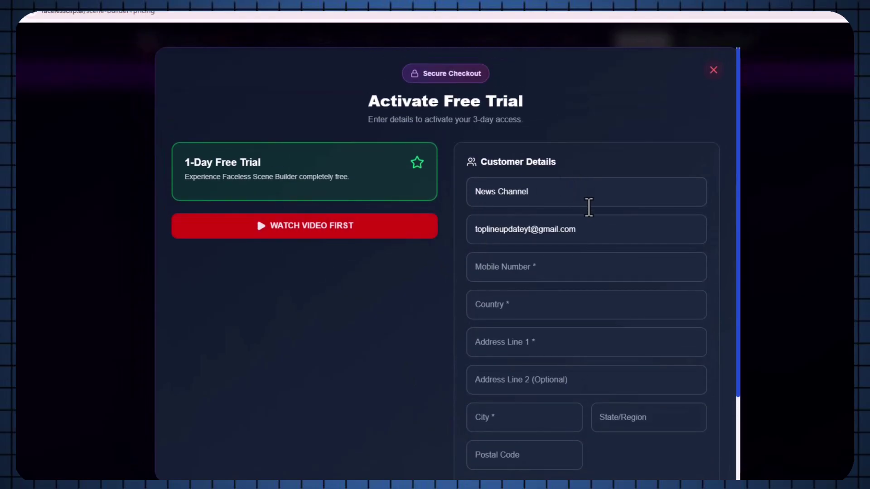
pyautogui.click(549, 271)
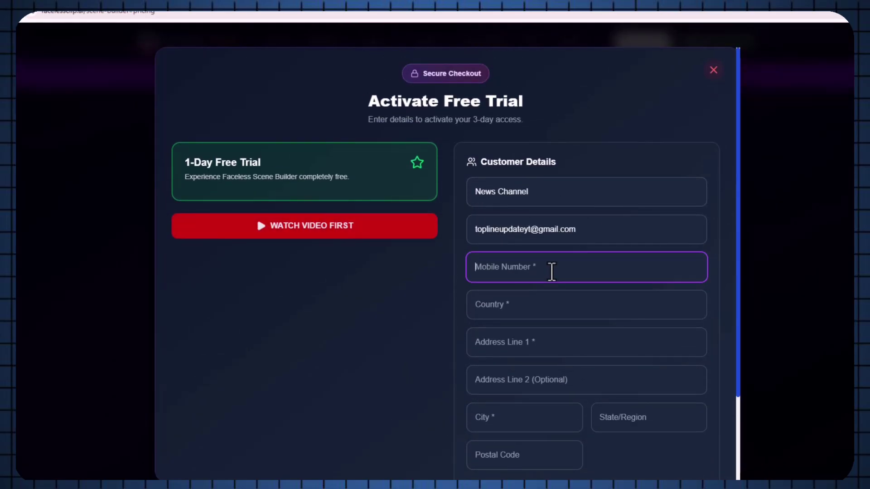
pyautogui.click(530, 310)
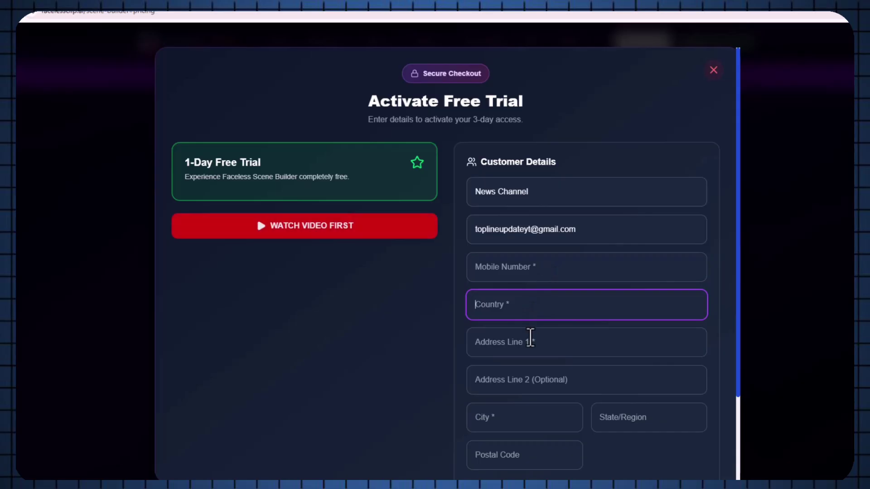
pyautogui.click(524, 348)
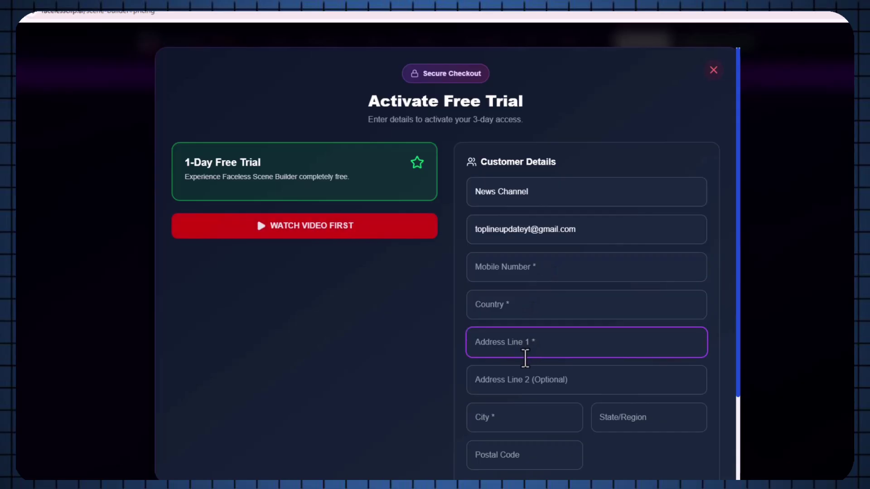
pyautogui.click(533, 382)
pyautogui.scroll(-1, 533, 380)
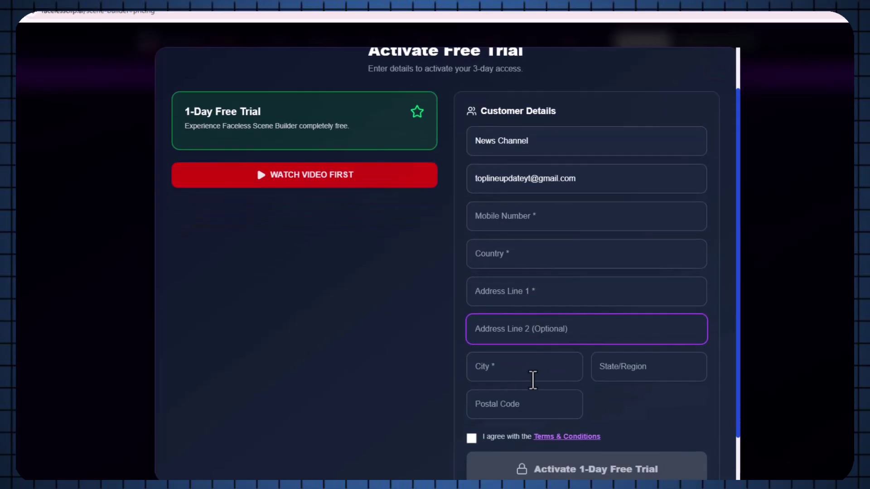
pyautogui.click(498, 374)
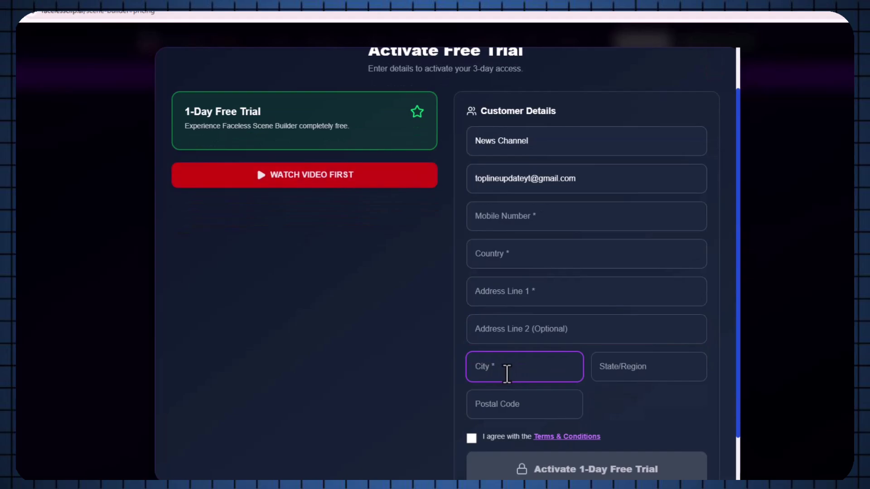
pyautogui.click(616, 372)
pyautogui.click(524, 405)
pyautogui.scroll(-1, 518, 400)
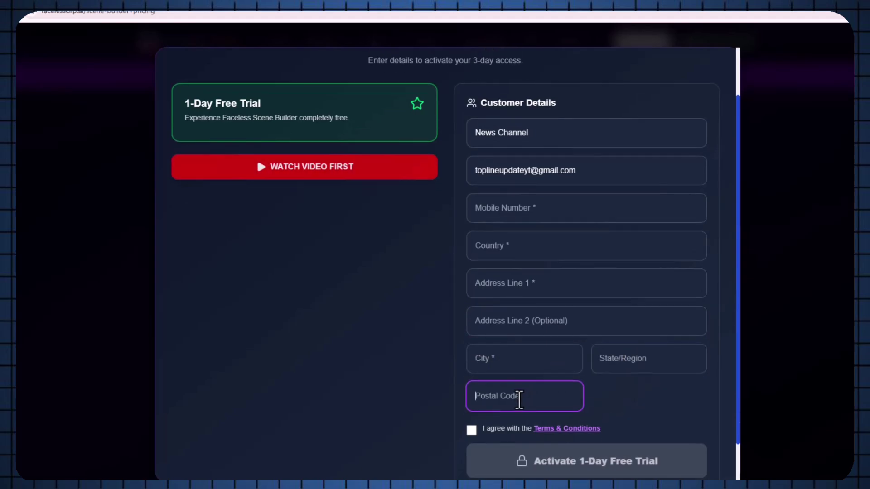
pyautogui.scroll(1, 512, 362)
pyautogui.click(553, 214)
pyautogui.click(514, 244)
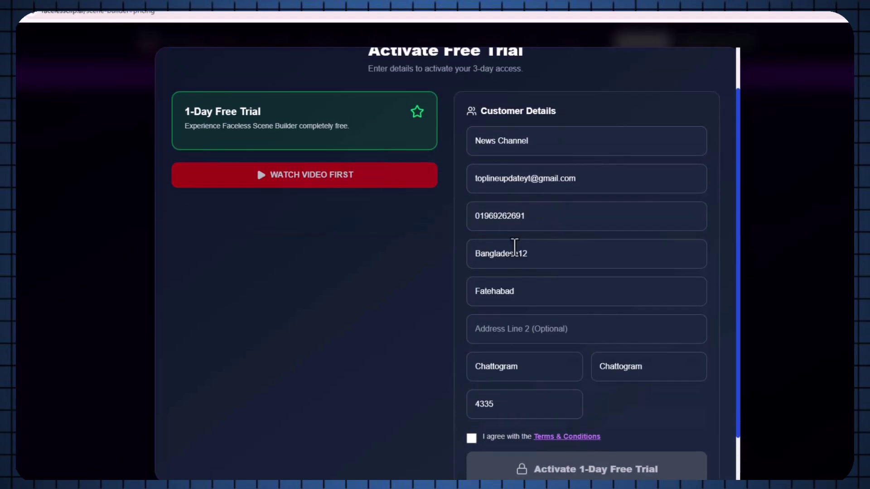
# Agree to the Terms & Conditions and activate the 1-Day Free Trial
pyautogui.scroll(-1, 555, 277)
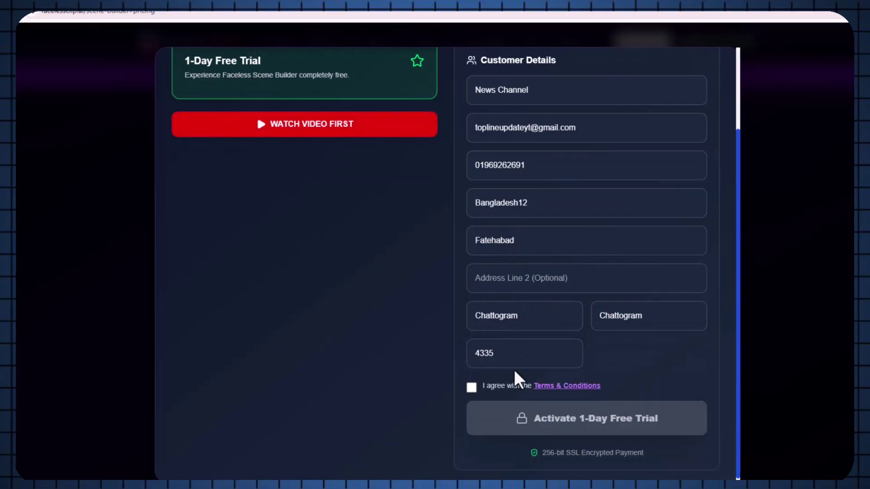
pyautogui.click(472, 388)
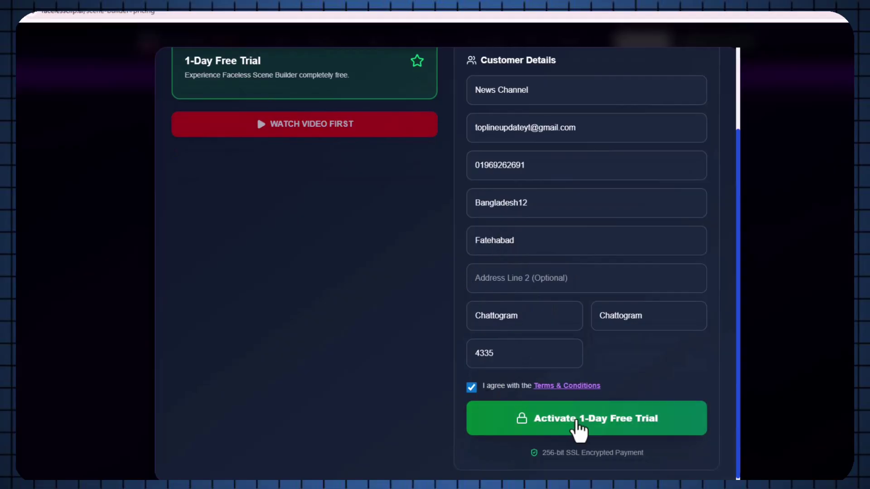
pyautogui.click(591, 422)
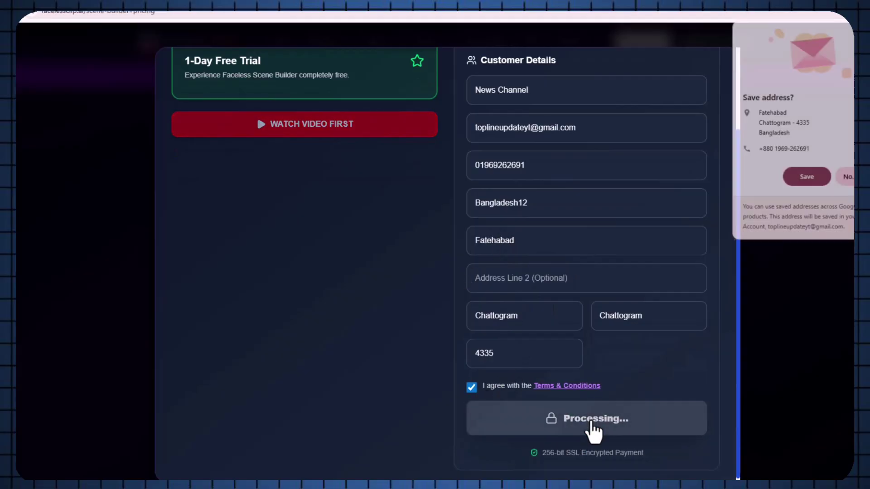
# Open the license page of Faceless SceneBuilder Automation For VEO 3 from the account's products
pyautogui.click(537, 81)
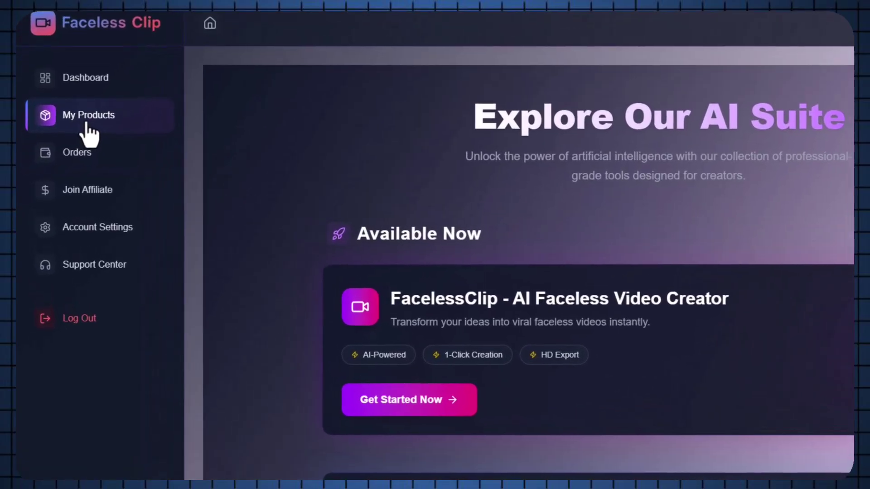
pyautogui.click(68, 136)
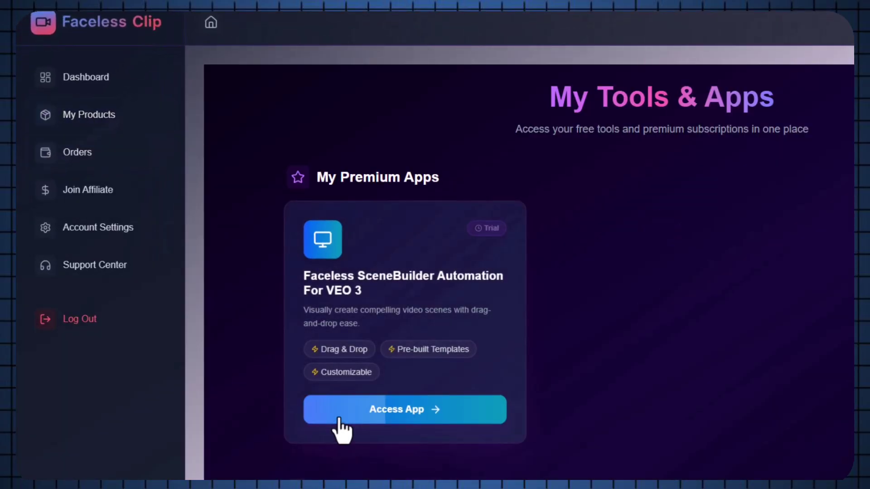
pyautogui.click(396, 414)
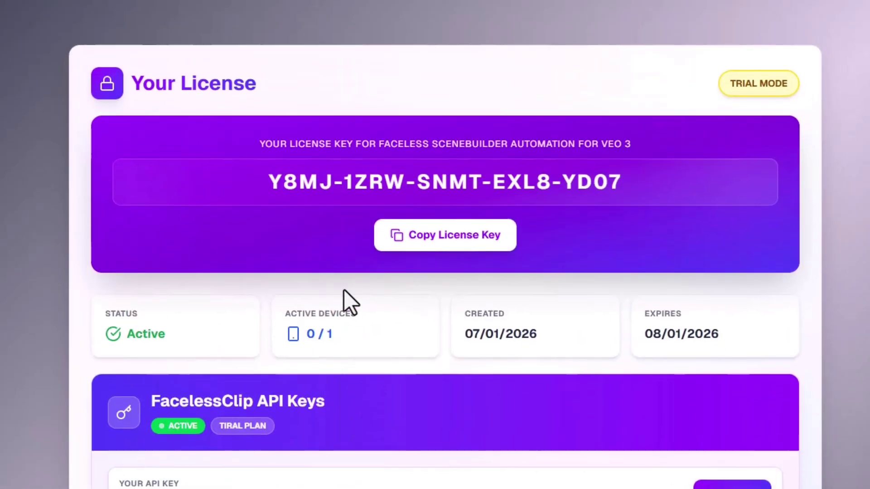
# Download the Scene Builder Automation v4.1 application from the product details and check the browser's downloads
pyautogui.scroll(-4, 349, 294)
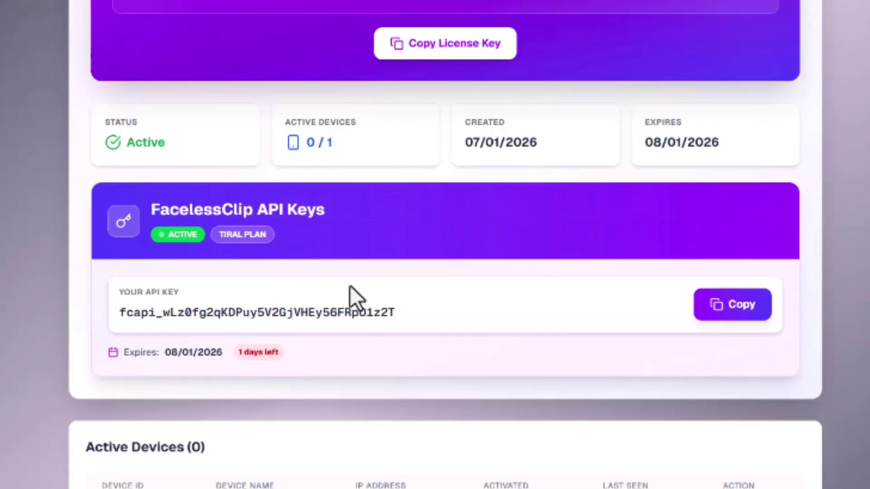
pyautogui.scroll(-7, 352, 290)
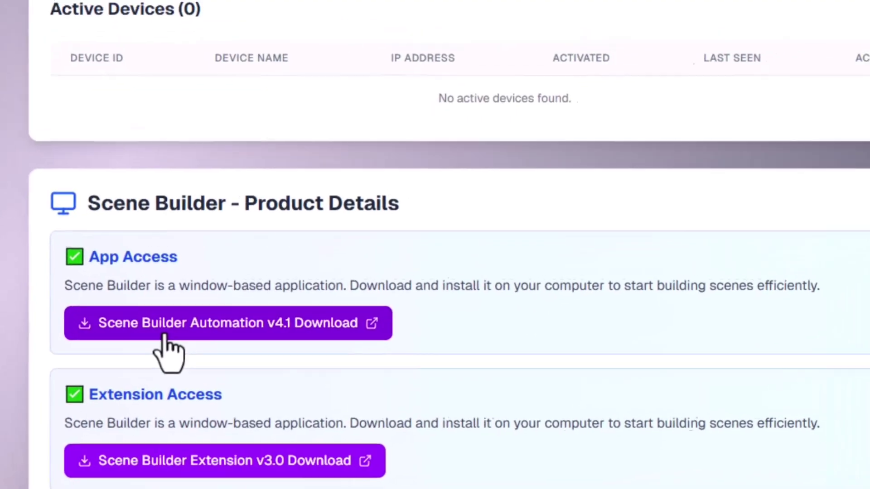
pyautogui.click(177, 358)
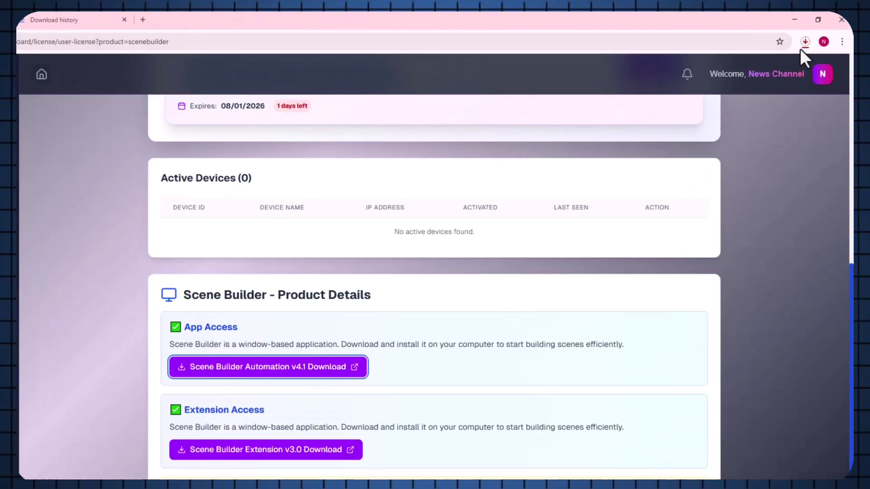
pyautogui.click(801, 48)
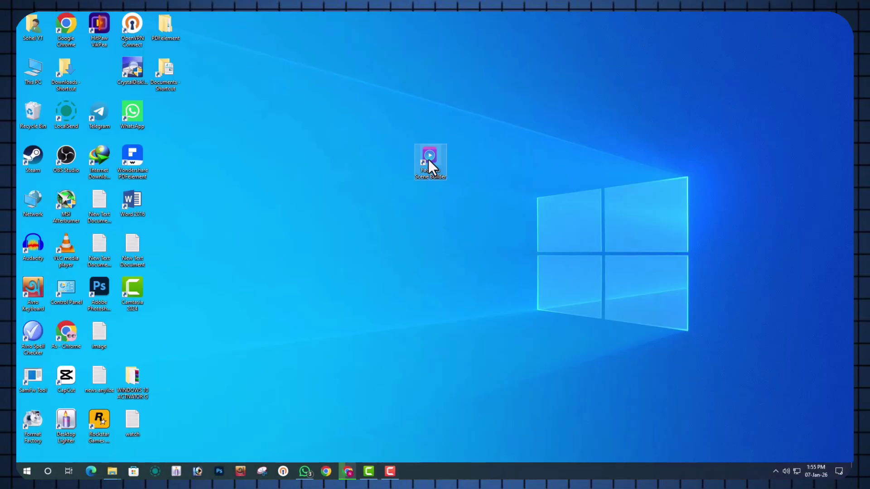
# Launch Faceless Scene Builder from the desktop and fill its activation email field with the address copied from the web account
pyautogui.doubleClick(428, 159)
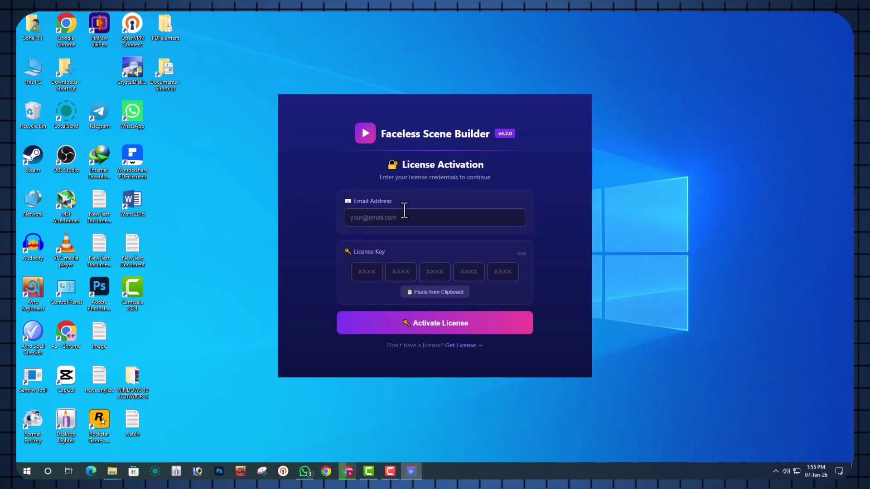
pyautogui.click(394, 221)
pyautogui.click(348, 471)
pyautogui.click(804, 73)
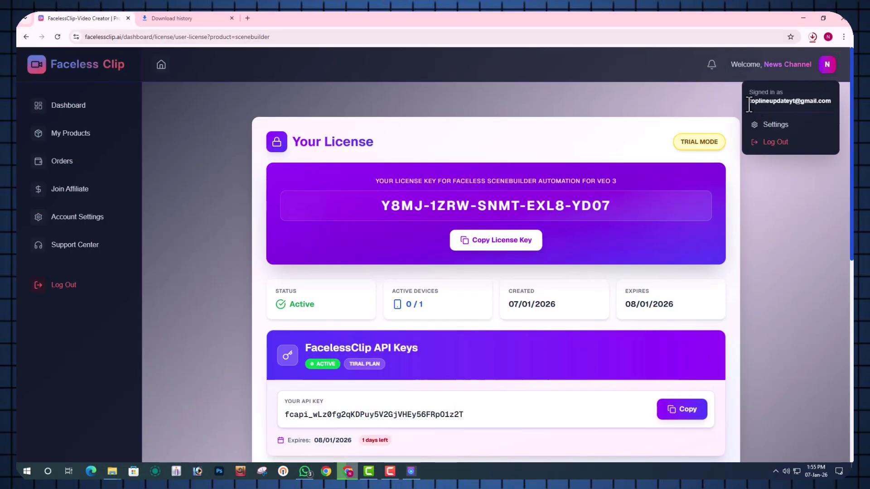
pyautogui.moveTo(748, 101); pyautogui.dragTo(832, 101)
pyautogui.rightClick(821, 101)
pyautogui.click(683, 113)
pyautogui.click(802, 19)
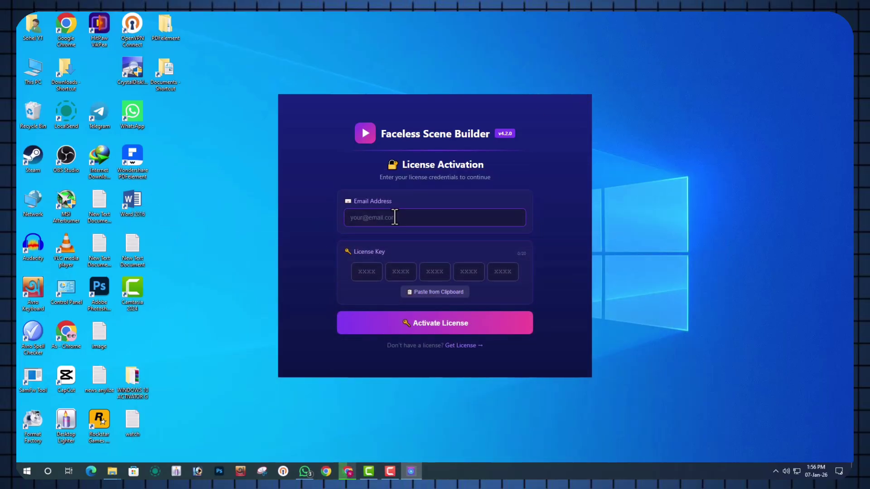
pyautogui.hotkey('ctrl', 'v')
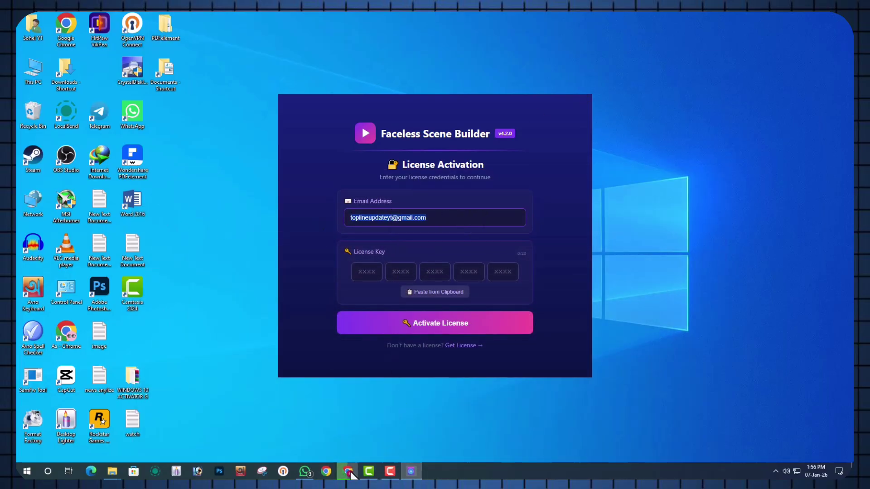
# Copy the license key from the license page in Chrome and paste it into Faceless Scene Builder's License Key field
pyautogui.click(348, 471)
pyautogui.moveTo(381, 206); pyautogui.dragTo(508, 206)
pyautogui.click(497, 243)
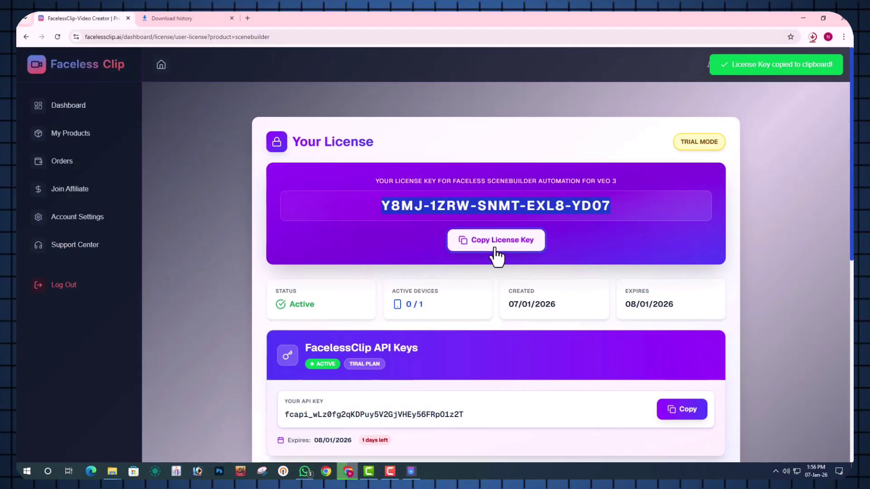
pyautogui.click(803, 18)
pyautogui.click(438, 293)
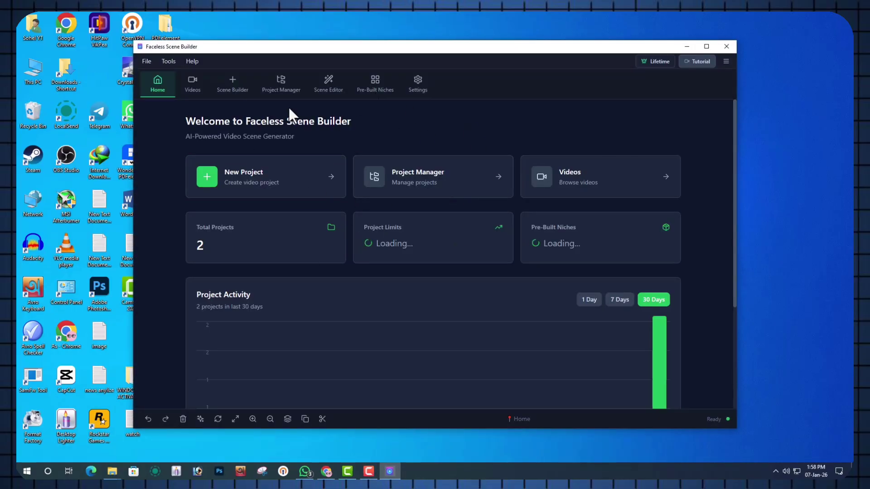
# Open Faceless Scene Builder's API configuration and copy the FacelessClip API key from the license page in Chrome
pyautogui.click(420, 90)
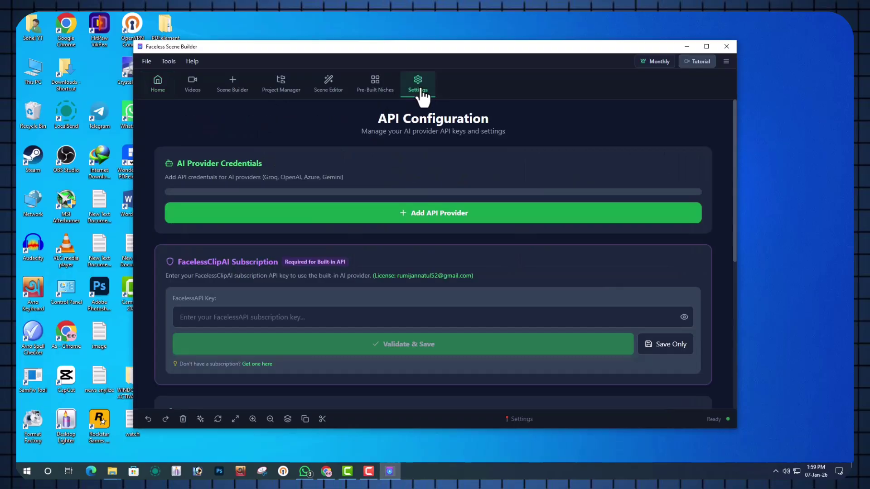
pyautogui.scroll(-2, 413, 174)
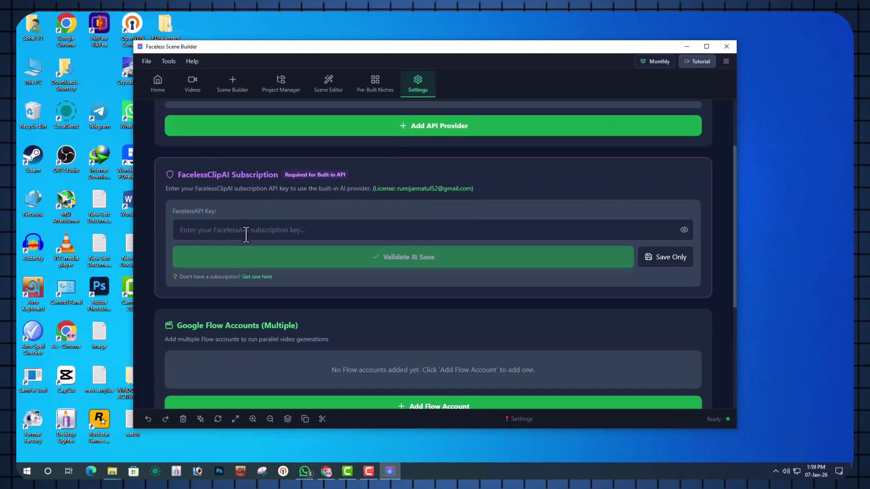
pyautogui.click(326, 471)
pyautogui.scroll(-3, 561, 277)
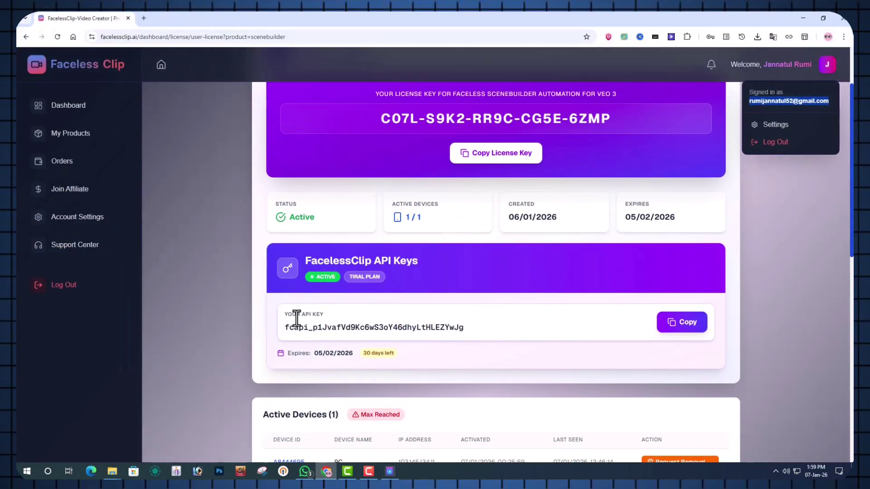
pyautogui.moveTo(286, 327); pyautogui.dragTo(497, 330)
pyautogui.click(682, 322)
# Switch to Faceless Scene Builder, paste the API key into the FacelessAPI Key field, reveal it, and validate and save it
pyautogui.hotkey('alt', 'Tab')
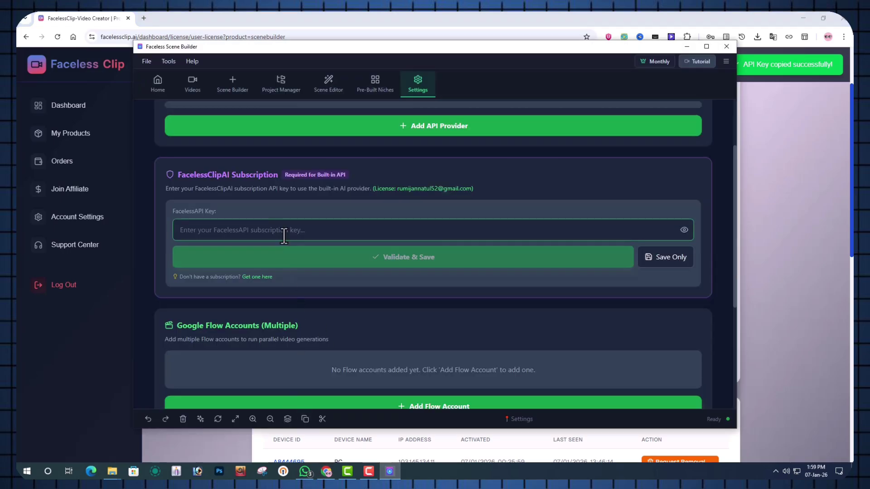
pyautogui.hotkey('ctrl', 'v')
pyautogui.click(683, 231)
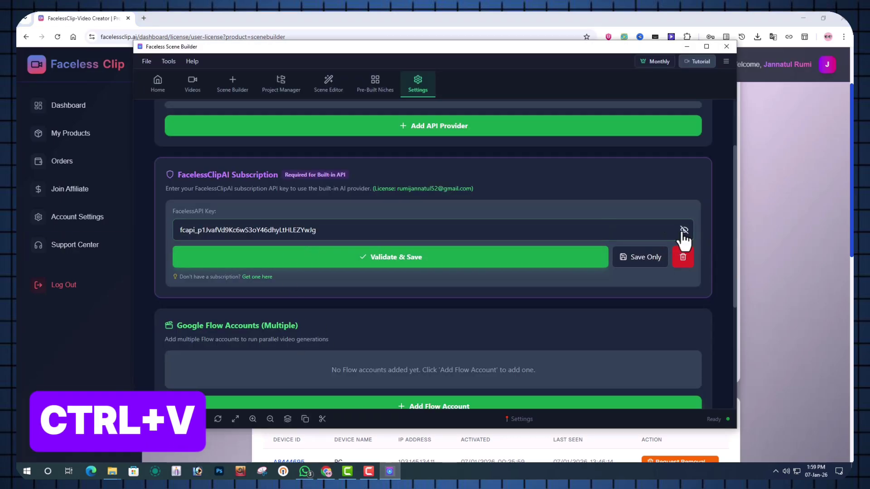
pyautogui.click(376, 261)
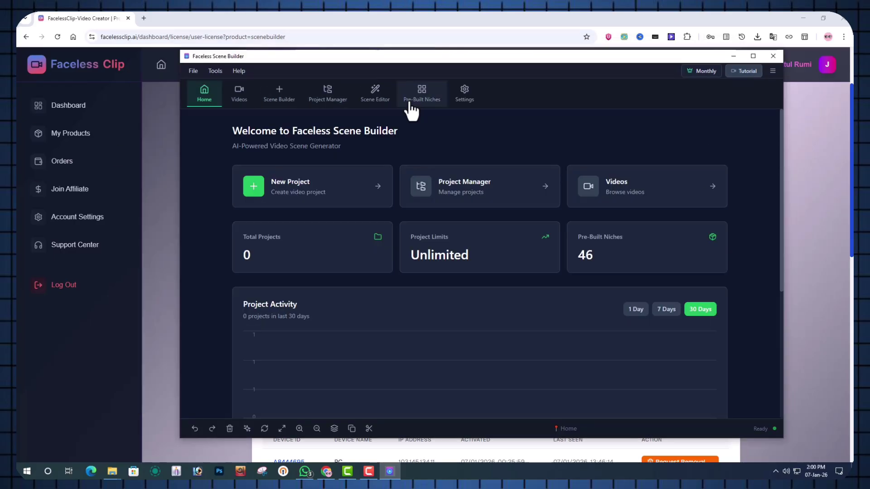
# Open the pre-built niches page and maximize the Faceless Scene Builder window
pyautogui.click(421, 93)
pyautogui.scroll(-1, 491, 271)
pyautogui.press('super+Up')
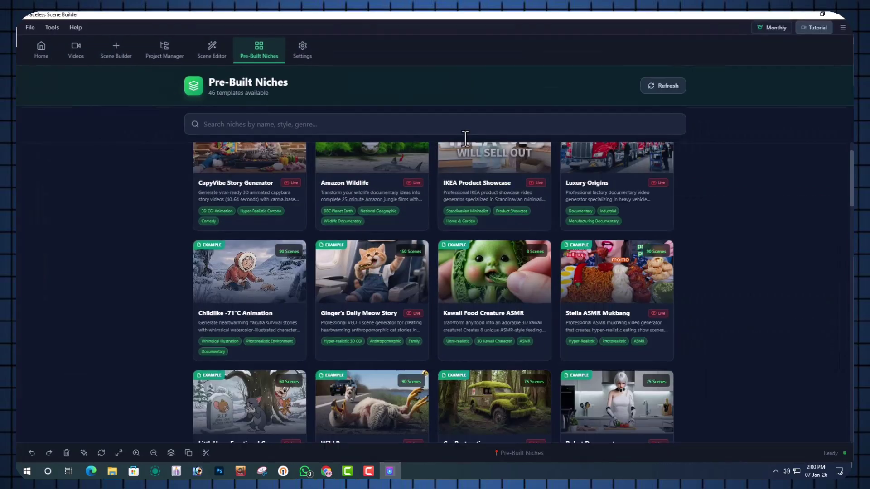
# Look through the whole gallery of pre-built niche templates and return to its beginning
pyautogui.scroll(2, 137, 126)
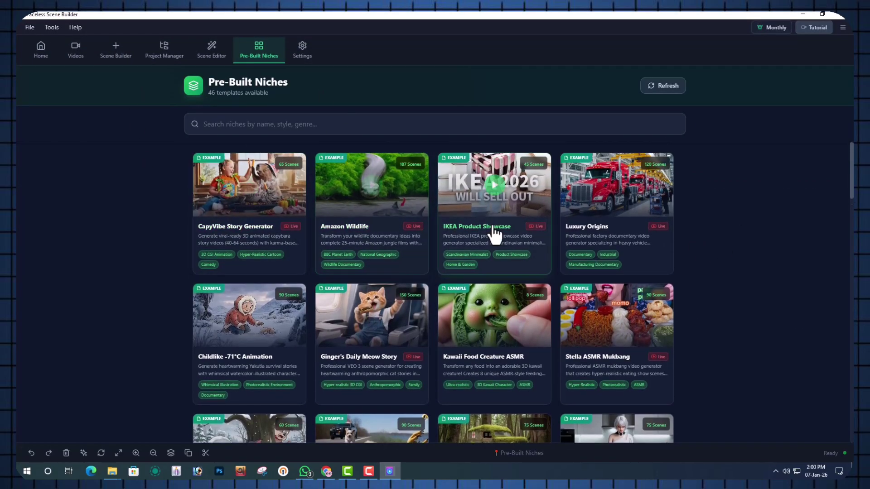
pyautogui.scroll(-1, 505, 307)
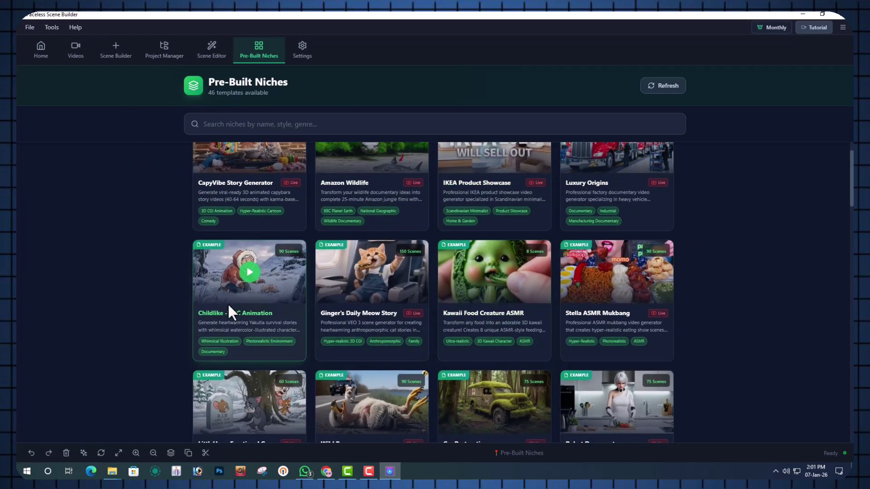
pyautogui.scroll(-2, 522, 325)
pyautogui.scroll(-3, 249, 311)
pyautogui.scroll(-2, 588, 243)
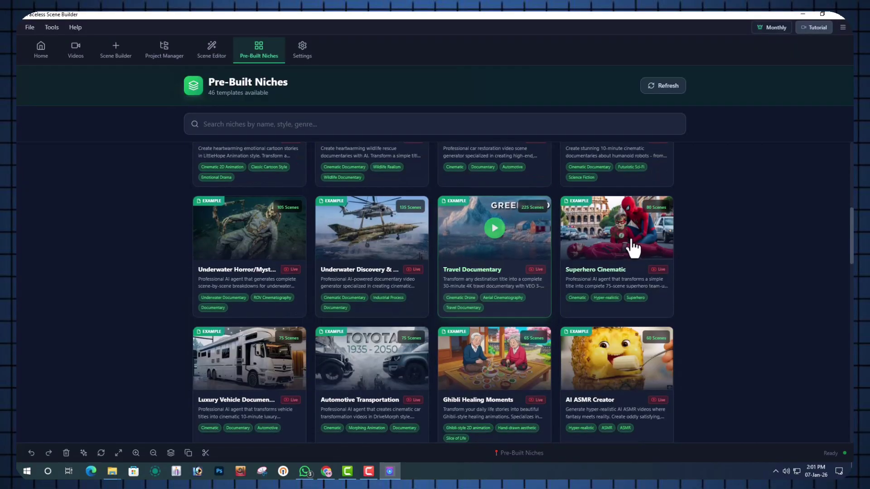
pyautogui.scroll(-3, 285, 277)
pyautogui.scroll(-3, 534, 204)
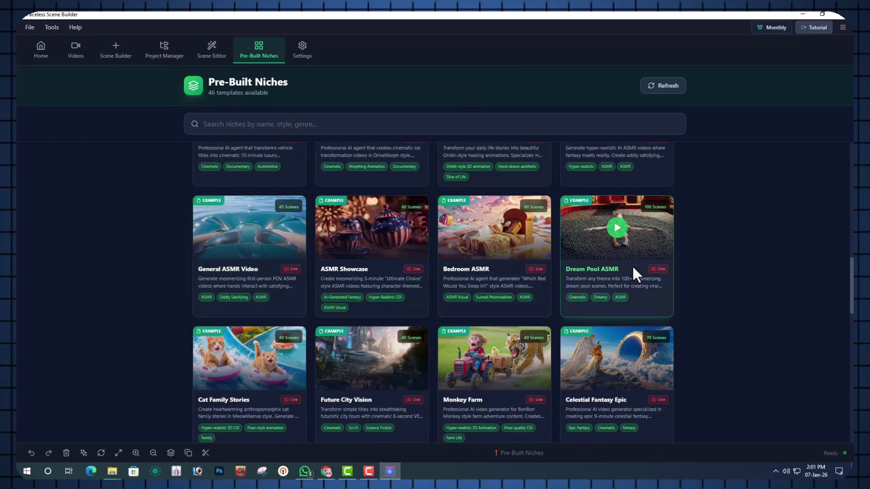
pyautogui.scroll(-3, 634, 272)
pyautogui.scroll(-9, 442, 301)
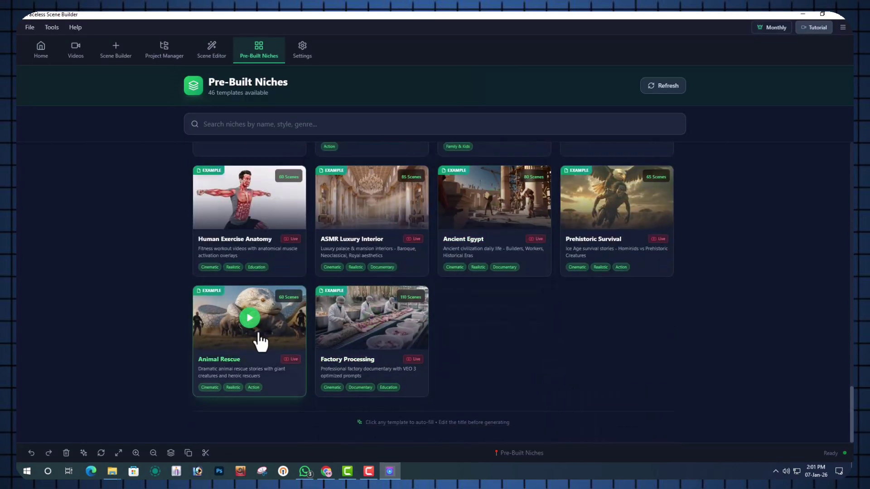
pyautogui.scroll(6, 477, 299)
pyautogui.scroll(15, 477, 302)
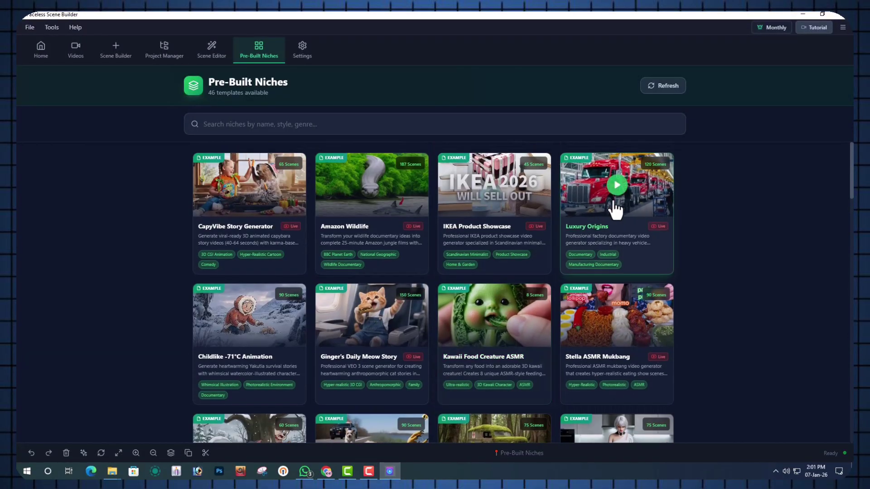
# Start a project from the Luxury Origins template and highlight its pre-filled idea text to review it
pyautogui.click(620, 204)
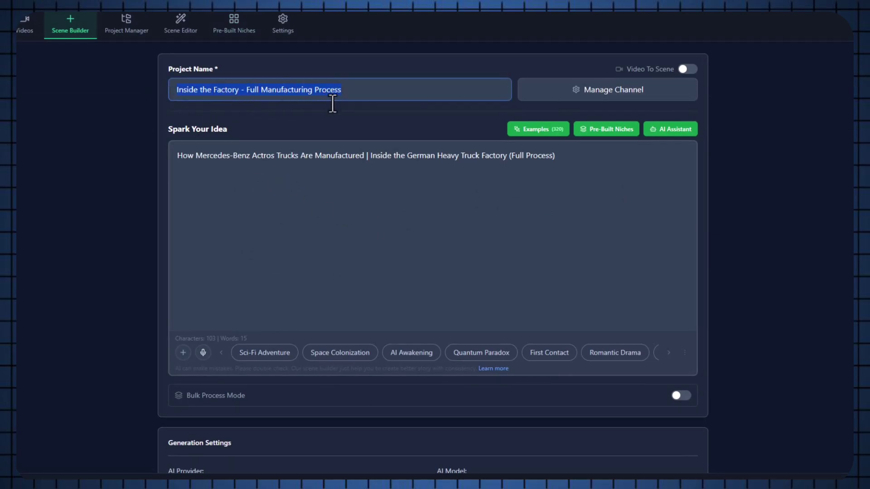
pyautogui.moveTo(176, 160); pyautogui.dragTo(192, 160)
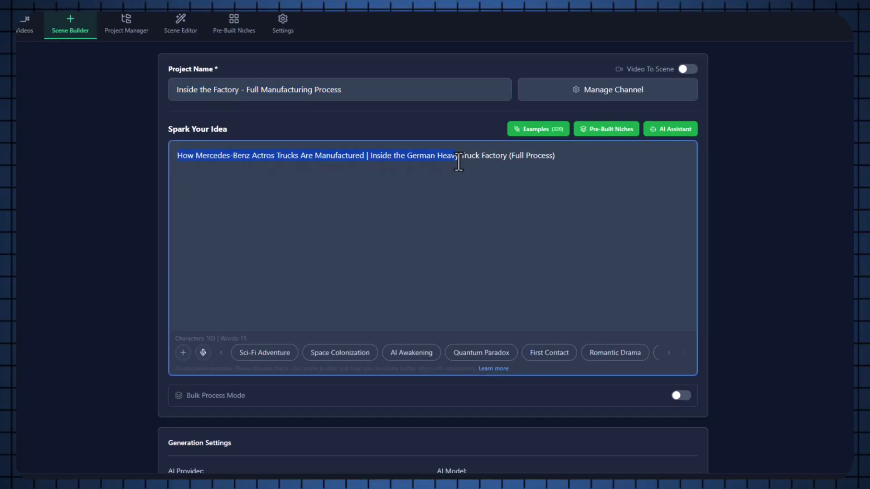
pyautogui.moveTo(503, 162); pyautogui.dragTo(571, 160)
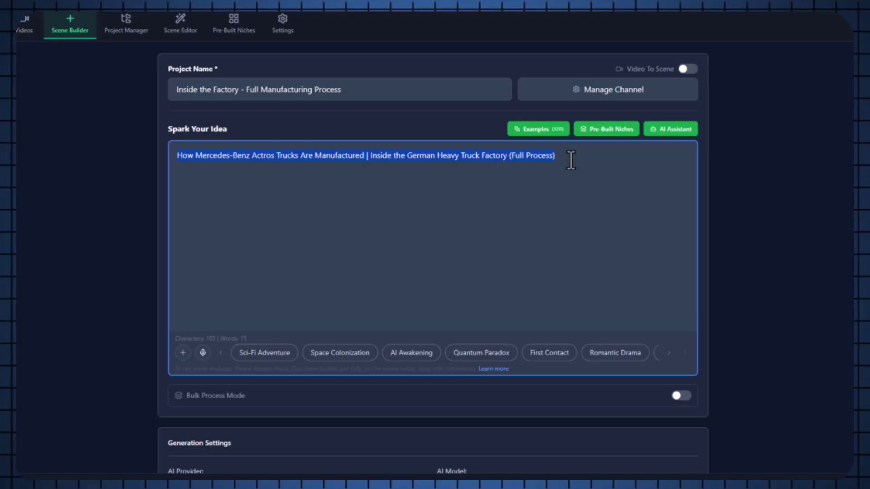
pyautogui.click(571, 160)
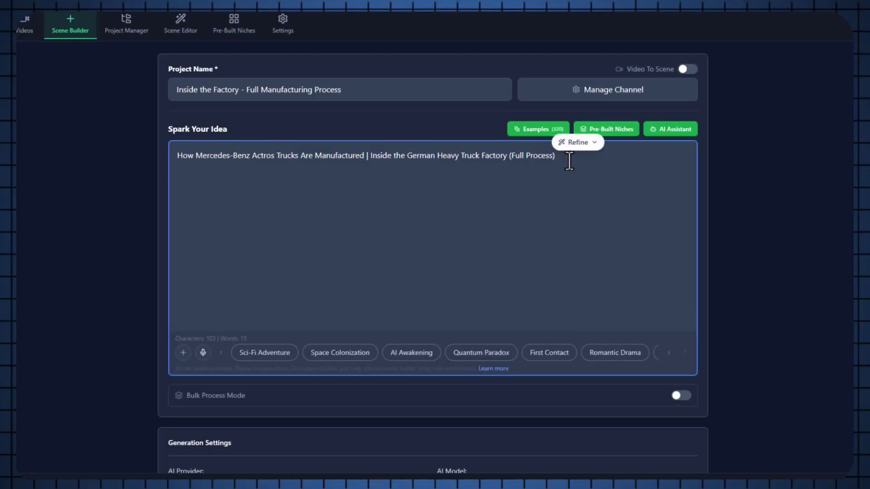
pyautogui.moveTo(570, 161); pyautogui.dragTo(176, 158)
# Check the available AI provider and AI model options in the generation settings
pyautogui.scroll(-8, 258, 213)
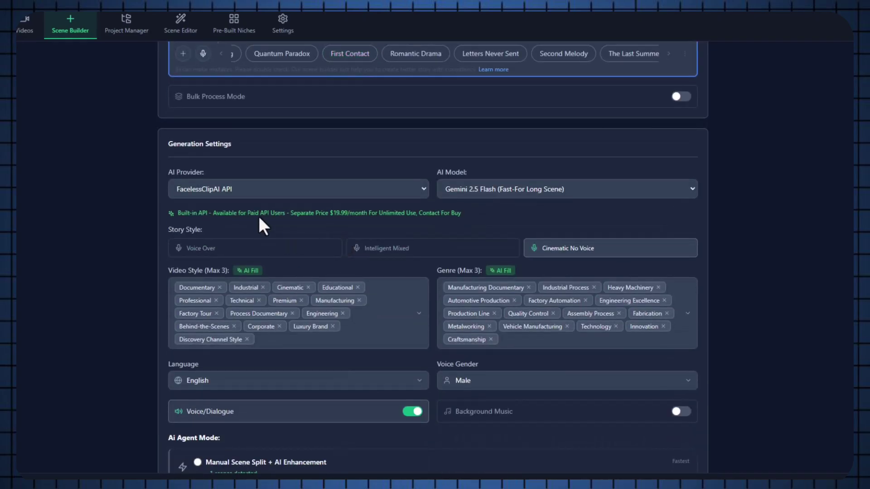
pyautogui.click(236, 138)
pyautogui.click(509, 138)
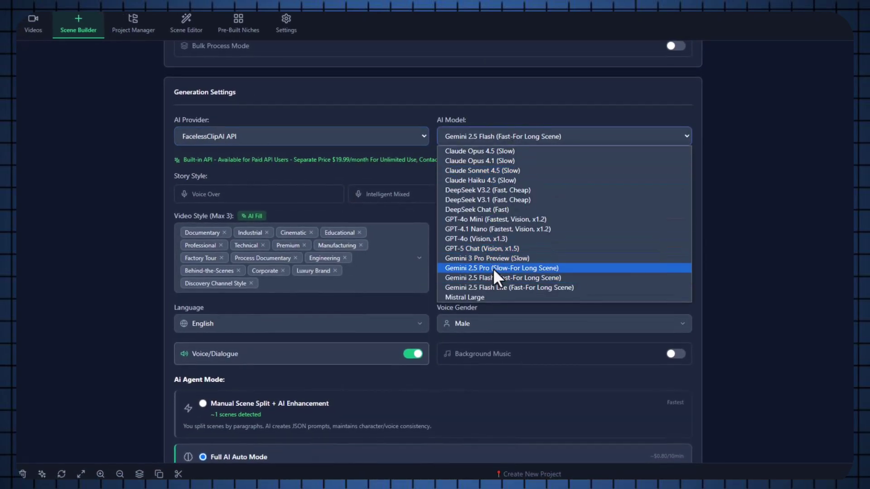
pyautogui.click(533, 139)
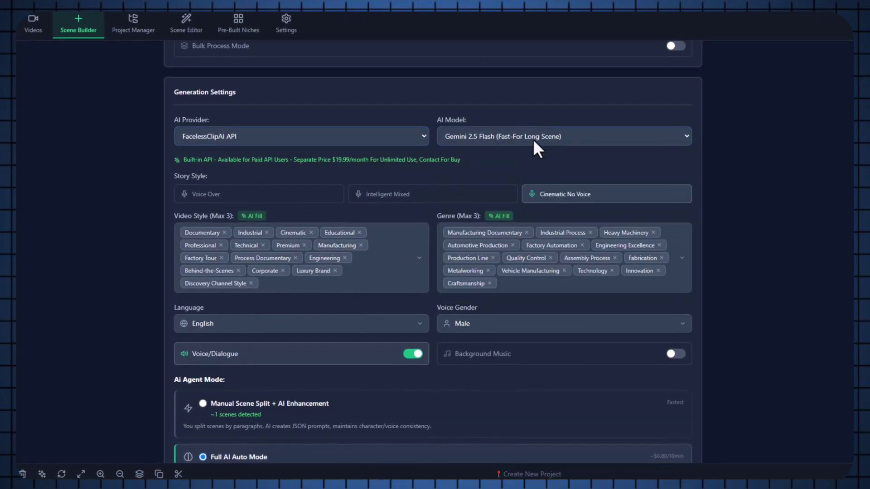
# Review the story style, video style, genre, language, voice and AI agent mode settings of the project
pyautogui.scroll(-1, 508, 140)
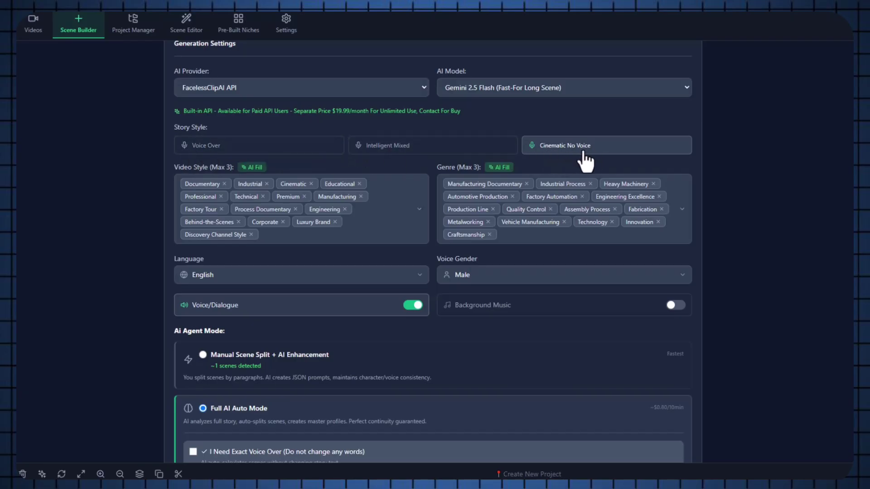
pyautogui.scroll(-1, 554, 170)
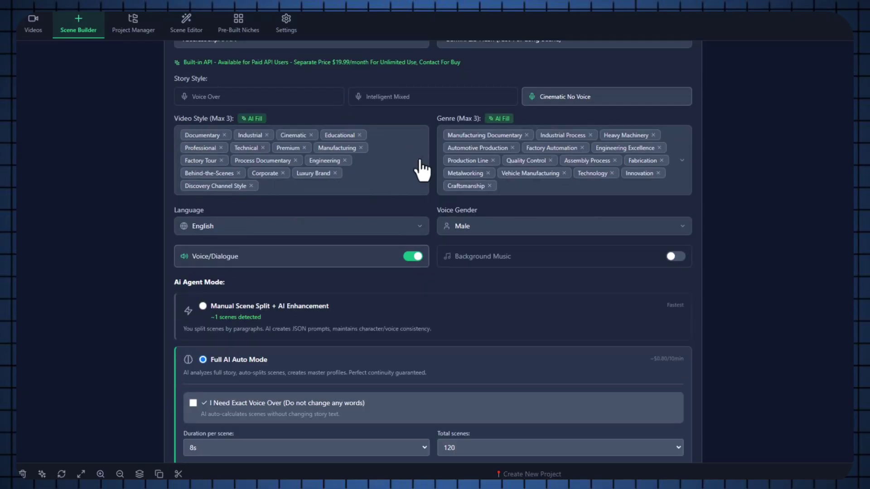
pyautogui.click(418, 164)
pyautogui.scroll(-3, 227, 290)
pyautogui.scroll(-2, 421, 238)
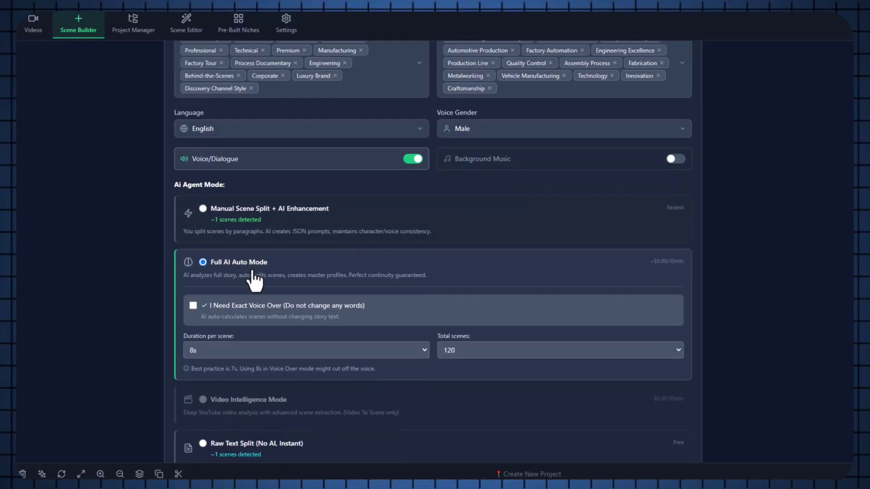
pyautogui.scroll(-1, 255, 272)
pyautogui.click(274, 302)
pyautogui.scroll(-2, 273, 304)
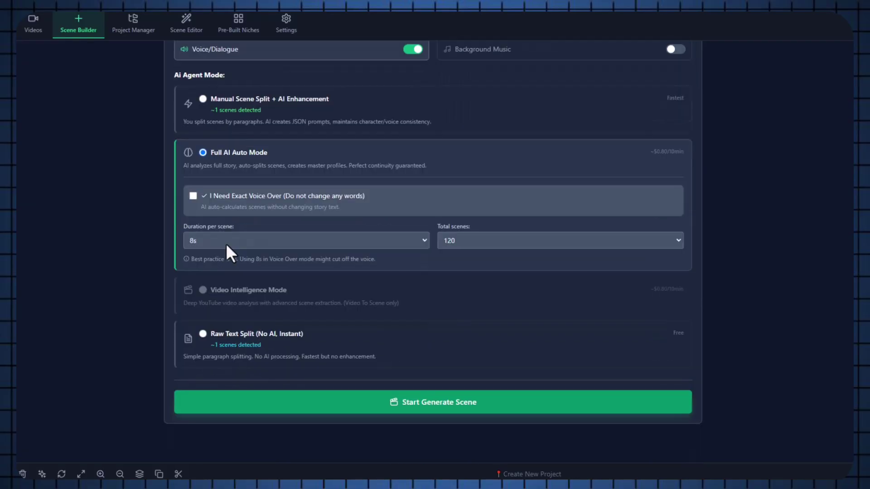
# Check the duration-per-scene and total-scenes choices under Full AI Auto Mode, keeping the template's values
pyautogui.click(226, 242)
pyautogui.click(273, 244)
pyautogui.click(477, 241)
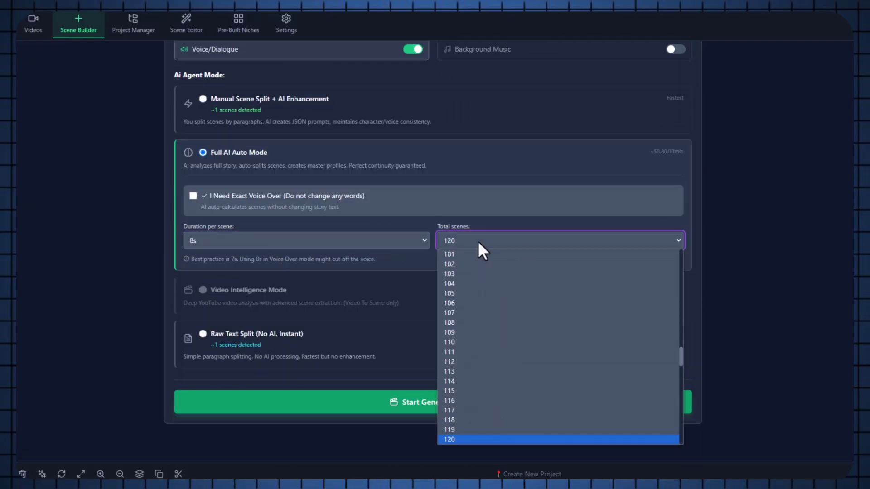
pyautogui.click(499, 440)
pyautogui.click(471, 247)
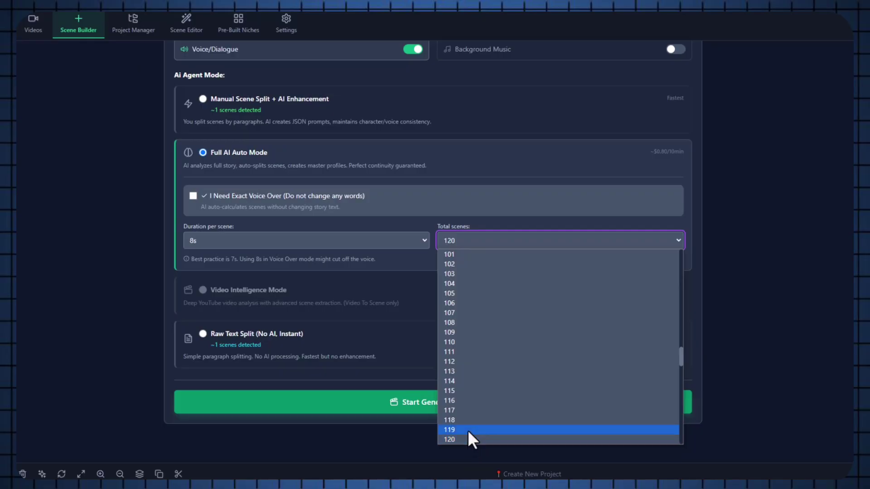
pyautogui.scroll(3, 472, 332)
pyautogui.scroll(-12, 453, 343)
pyautogui.click(437, 414)
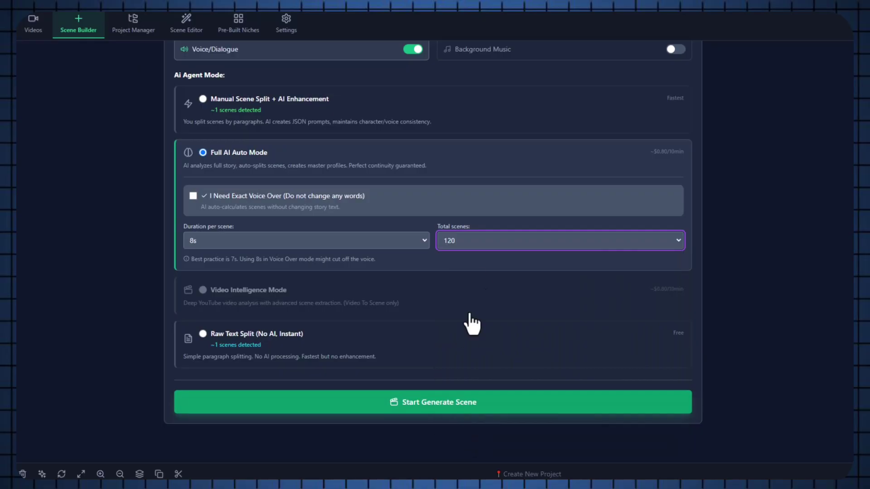
# Set the total number of scenes to 15 for Full AI Auto Mode
pyautogui.click(481, 241)
pyautogui.scroll(5, 472, 289)
pyautogui.scroll(20, 463, 305)
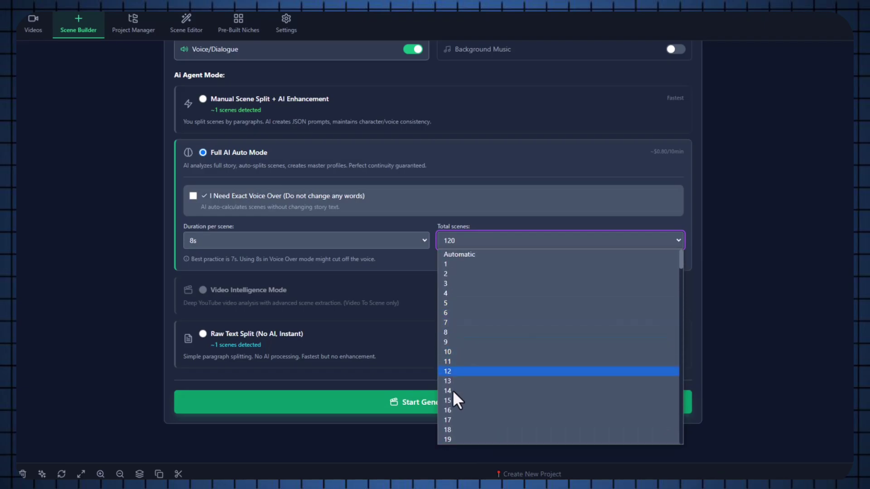
pyautogui.scroll(-2, 453, 392)
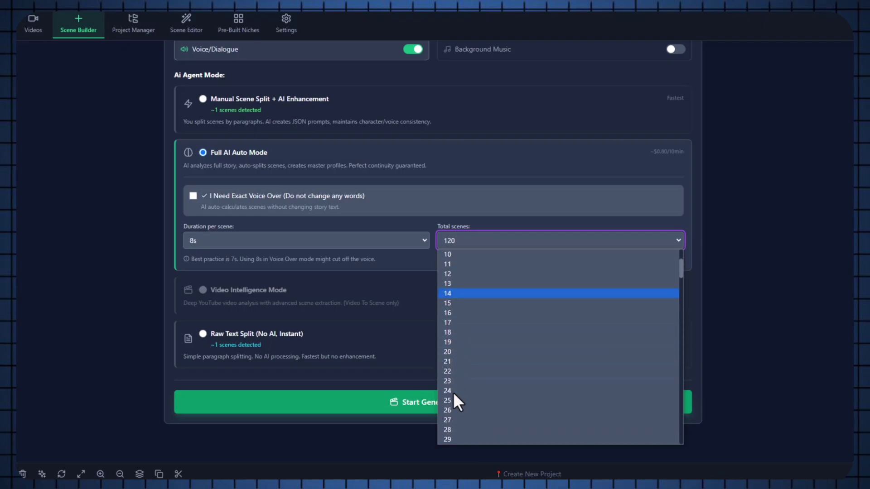
pyautogui.click(452, 303)
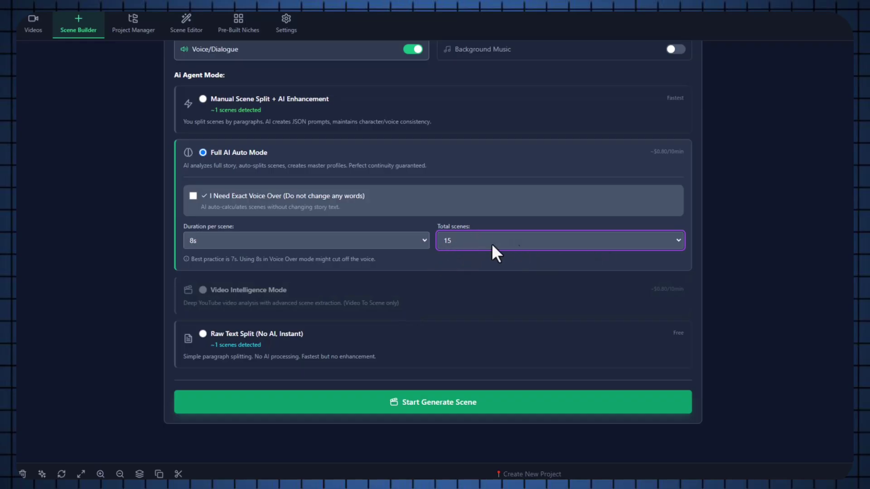
# Generate the project's scenes, acknowledge the submission, and postpone video generation once the project is done
pyautogui.click(421, 402)
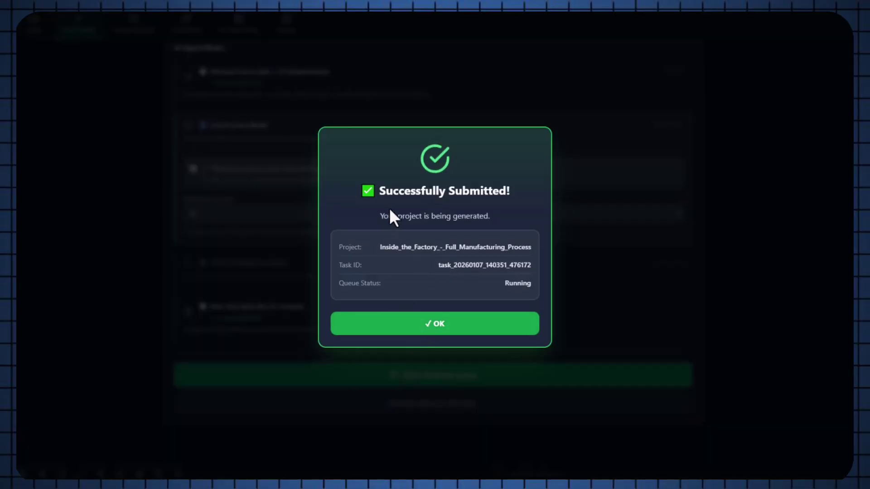
pyautogui.click(460, 330)
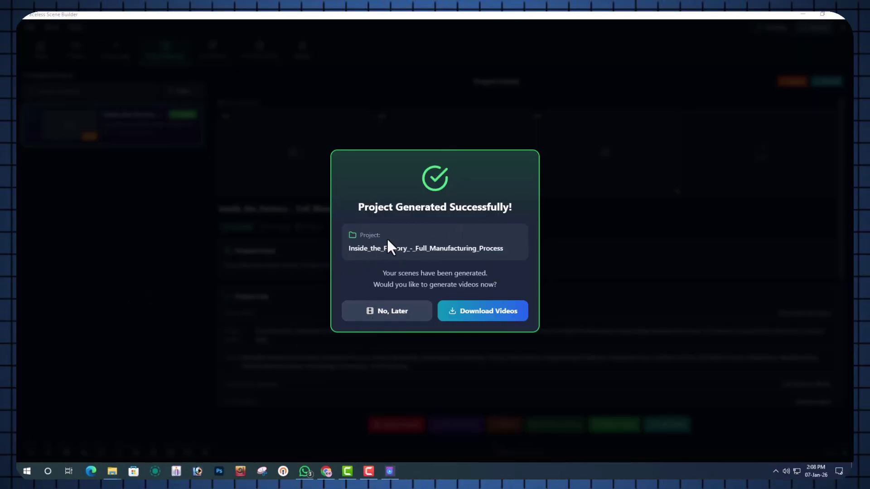
pyautogui.click(387, 318)
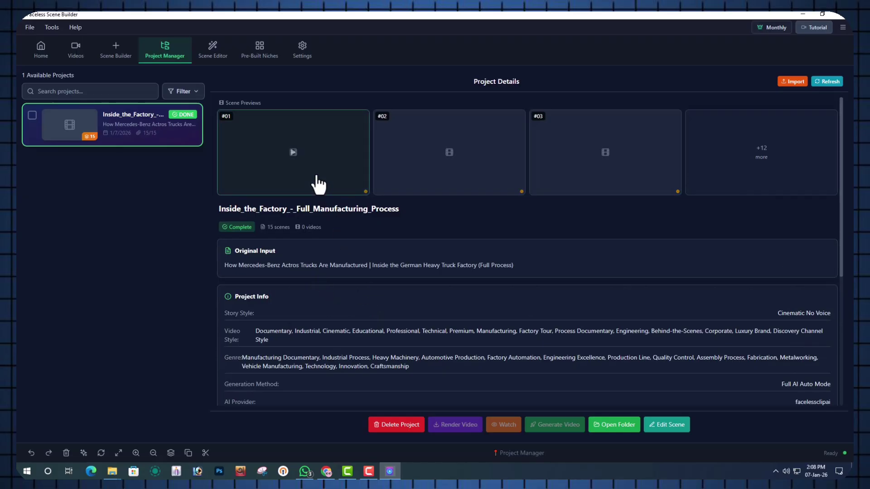
# Review the project's details and scene progress, and check the generated_videos subfolder in its output folder
pyautogui.scroll(-10, 539, 356)
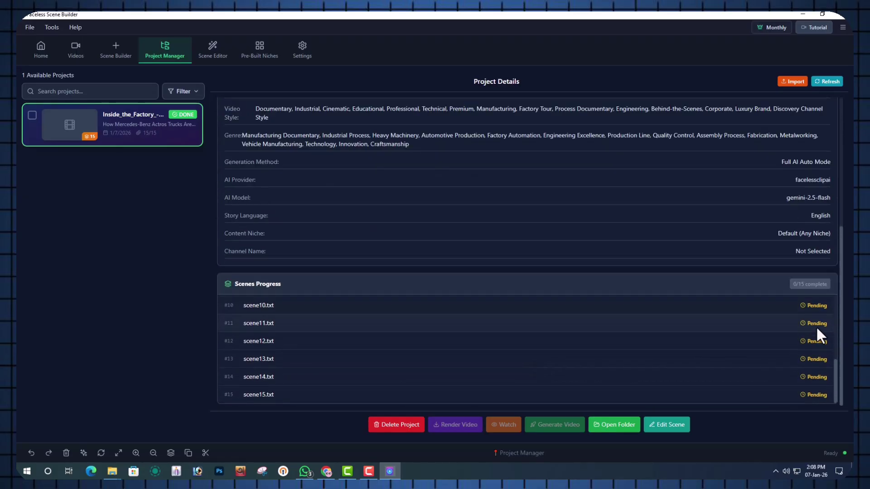
pyautogui.scroll(5, 758, 346)
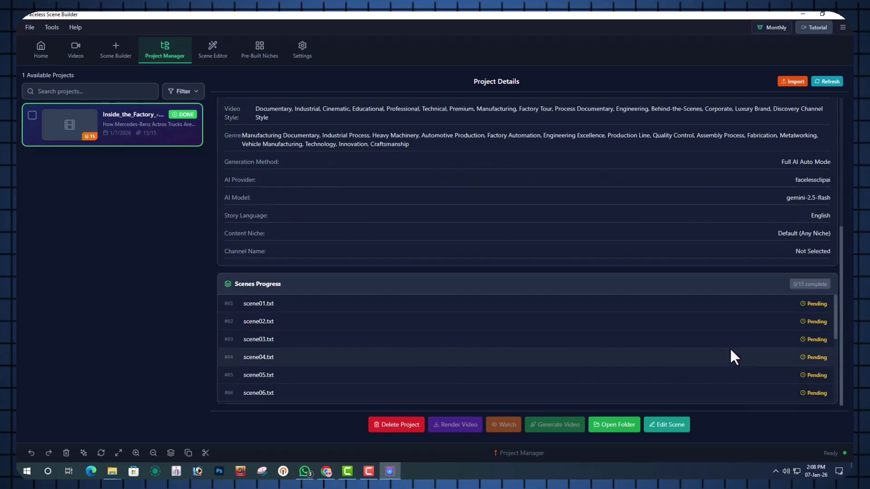
pyautogui.scroll(5, 398, 385)
pyautogui.click(607, 427)
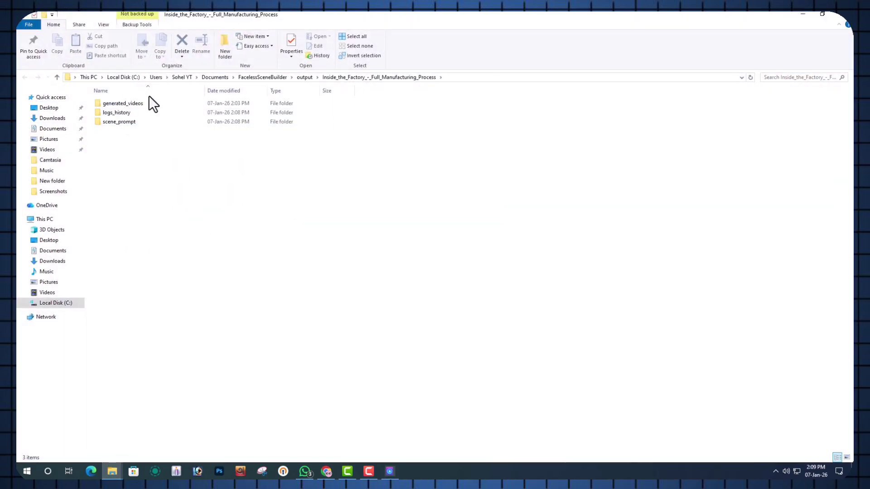
pyautogui.doubleClick(117, 104)
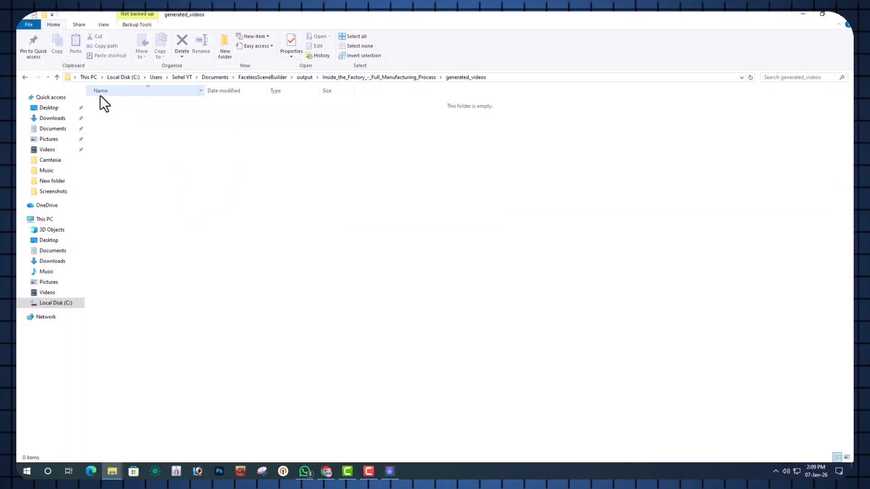
pyautogui.click(56, 77)
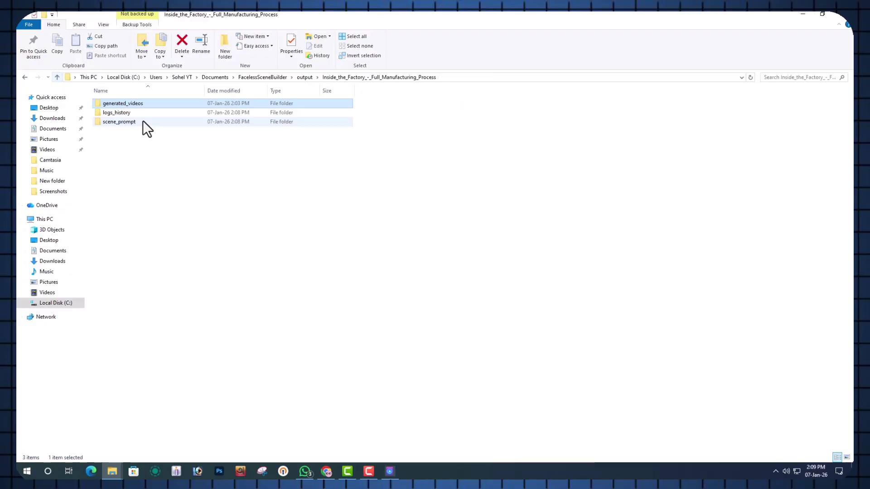
# Open the project's scene_prompt folder and select across its scene text files
pyautogui.click(111, 121)
pyautogui.doubleClick(110, 121)
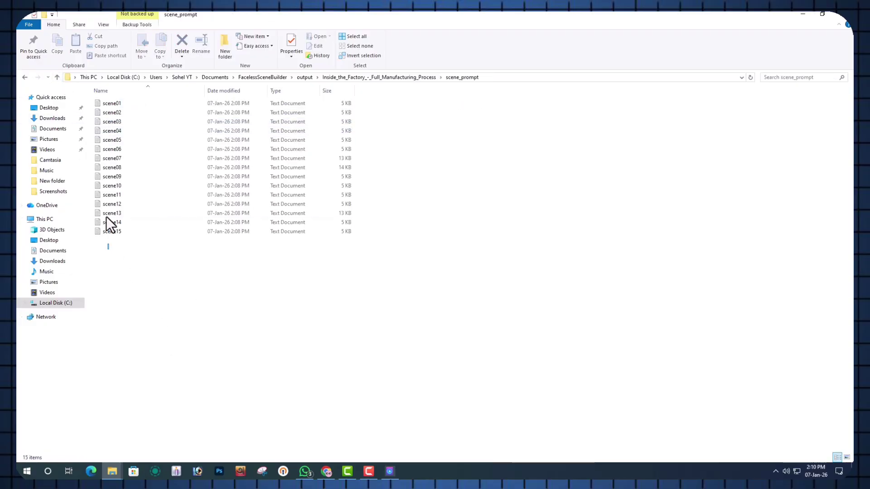
pyautogui.moveTo(106, 216); pyautogui.dragTo(117, 107)
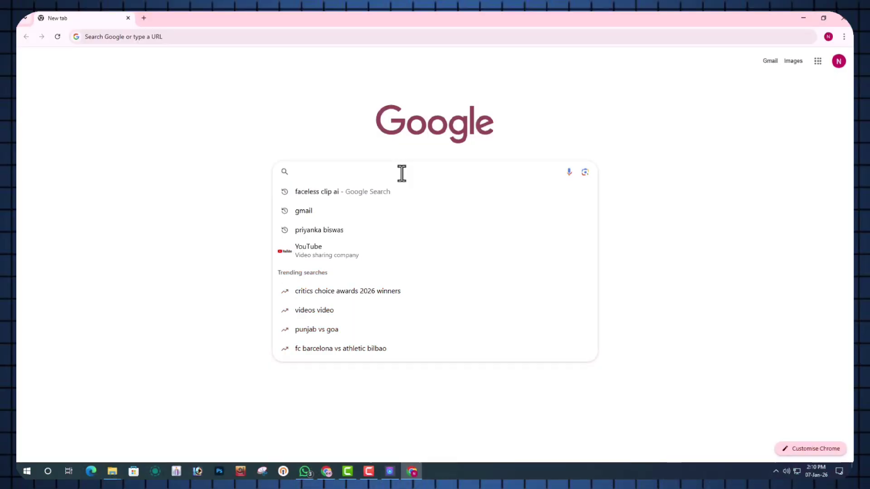
# Search Google for "google flow", open the Flow page from Google Labs, and start creating with Flow
pyautogui.write('goo')
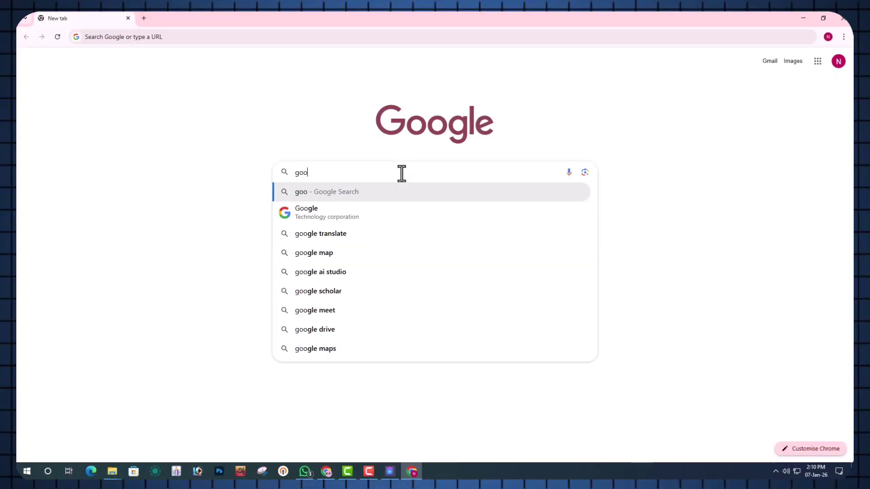
pyautogui.write('gle flow')
pyautogui.press('Return')
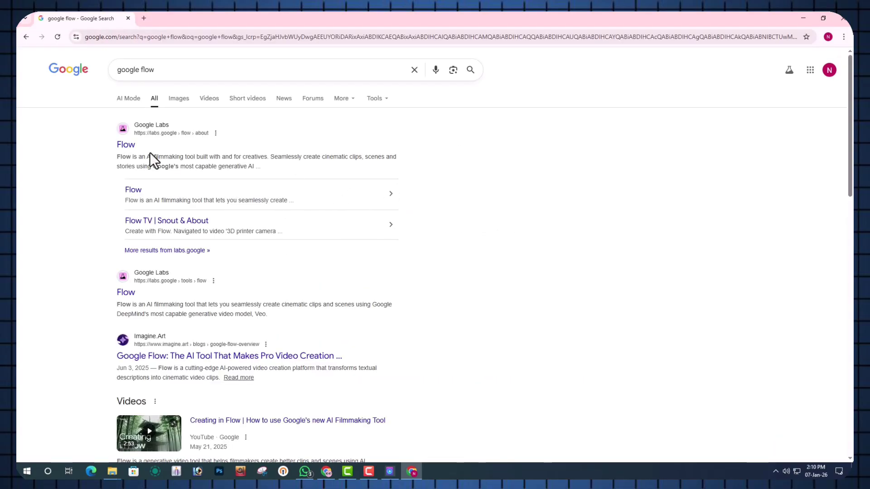
pyautogui.click(120, 149)
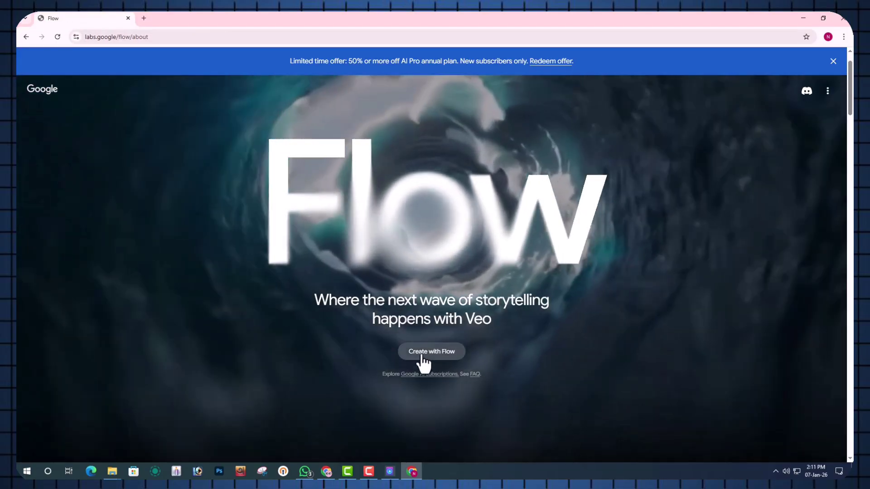
pyautogui.click(423, 358)
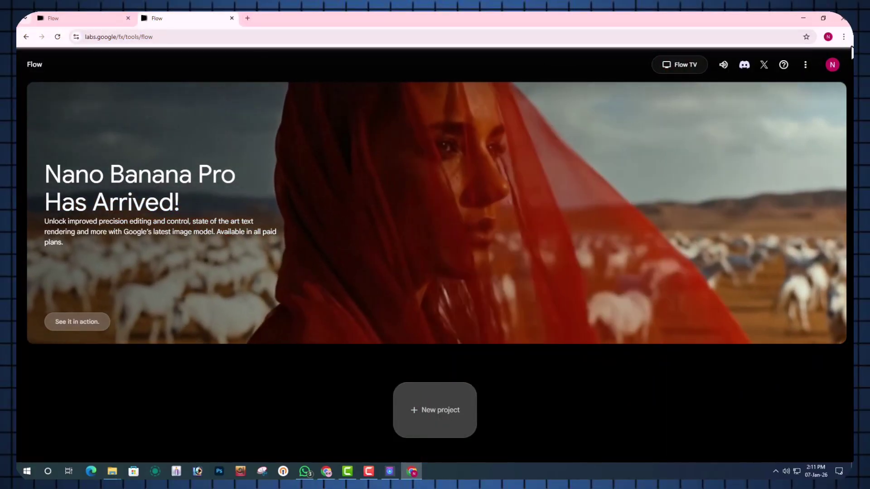
# Visit the Chrome Web Store through the browser's extensions options
pyautogui.click(842, 37)
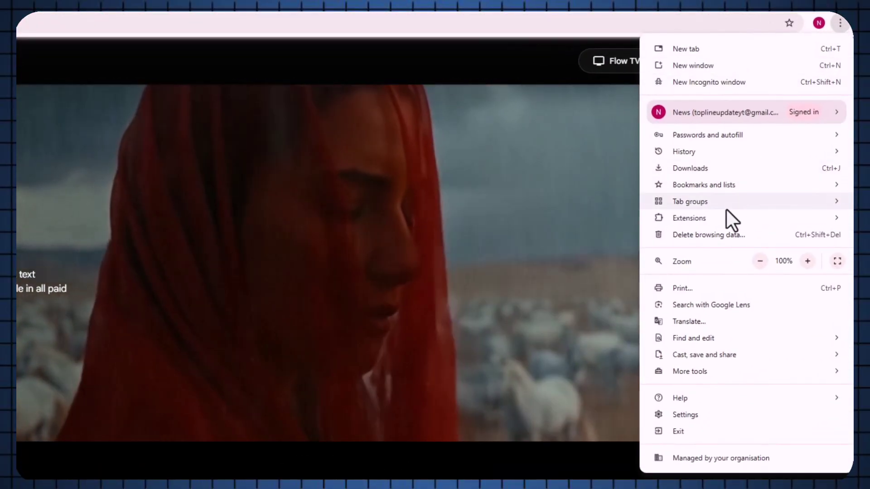
pyautogui.moveTo(688, 219)
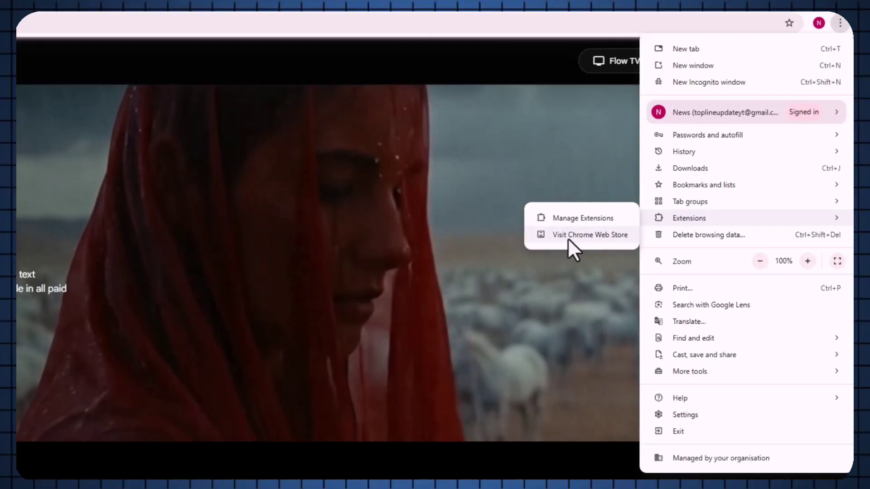
pyautogui.click(569, 236)
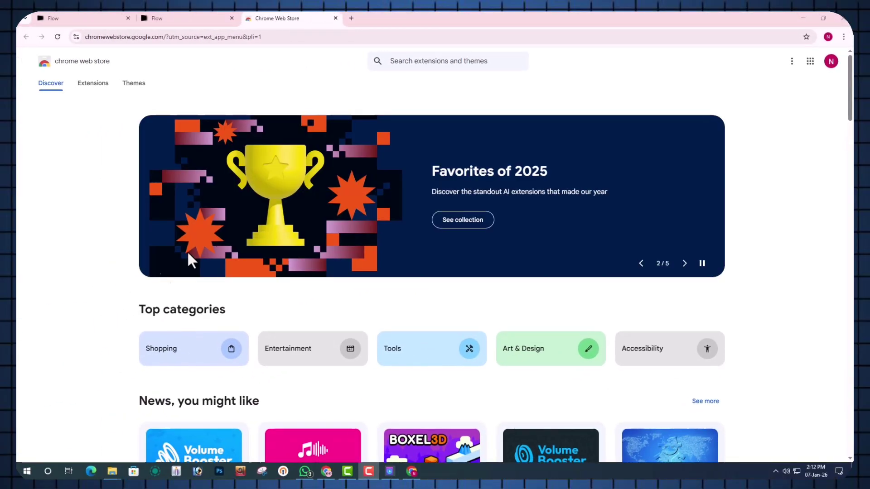
# Find the "FlowEngine - Bulk Flow Automation for VEO AI" extension in the store and add it to Chrome
pyautogui.rightClick(403, 67)
pyautogui.click(425, 161)
pyautogui.tripleClick(466, 66)
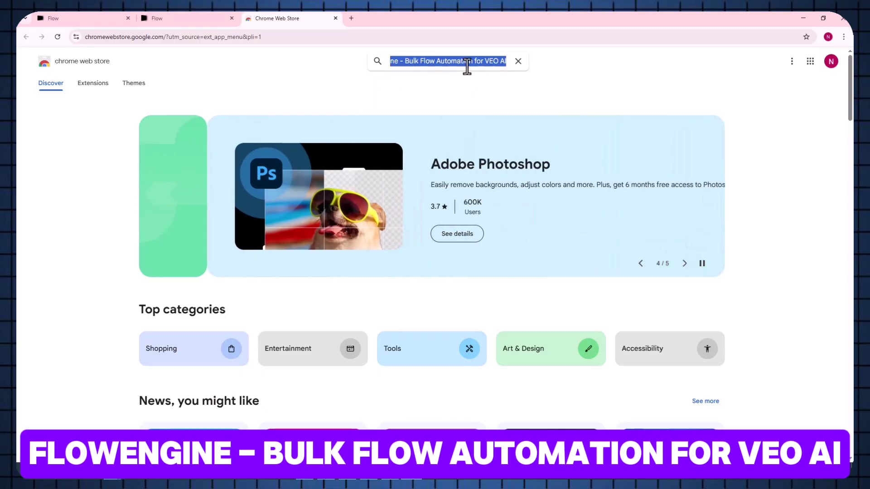
pyautogui.click(442, 88)
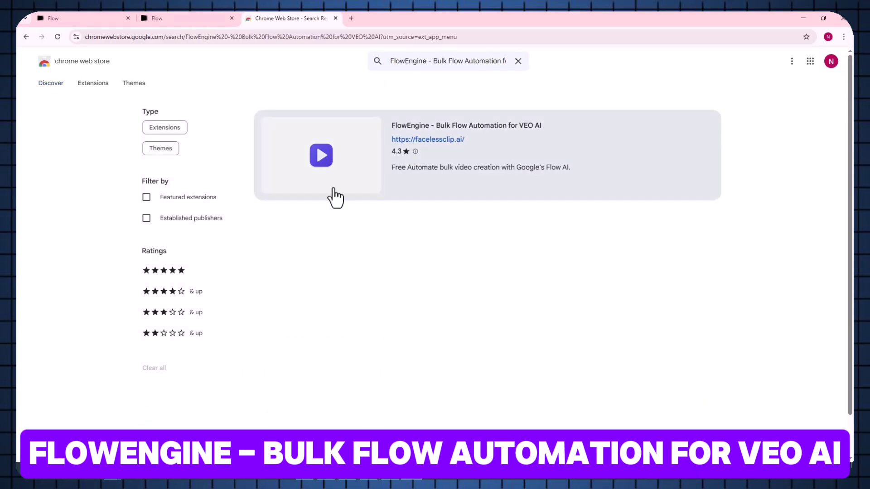
pyautogui.click(319, 161)
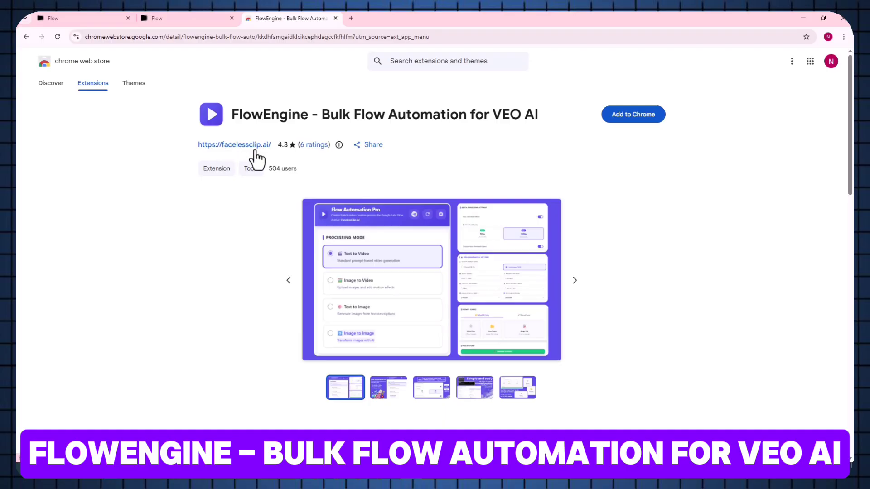
pyautogui.click(634, 116)
pyautogui.click(469, 135)
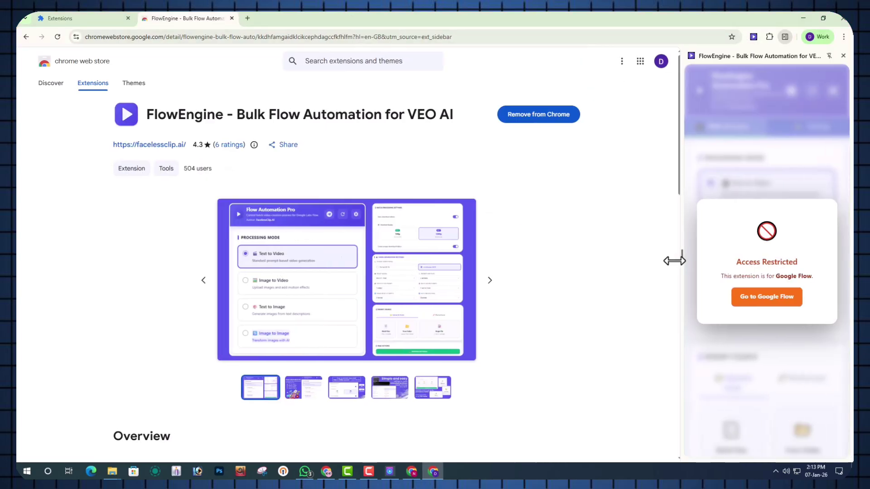
# Go to Google Flow from the FlowEngine extension and create a new Flow project, declining the memory saver offer
pyautogui.moveTo(673, 259)
pyautogui.mouseDown()
pyautogui.moveTo(688, 258)
pyautogui.moveTo(663, 261)
pyautogui.mouseUp()
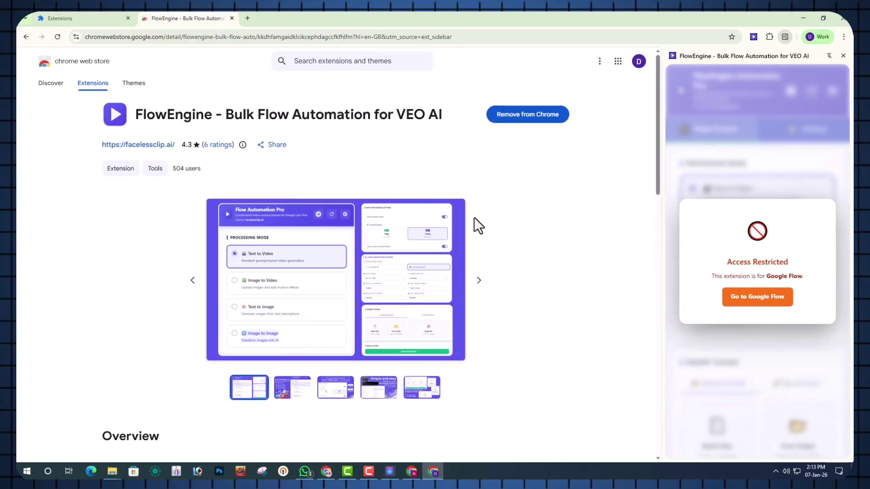
pyautogui.click(742, 301)
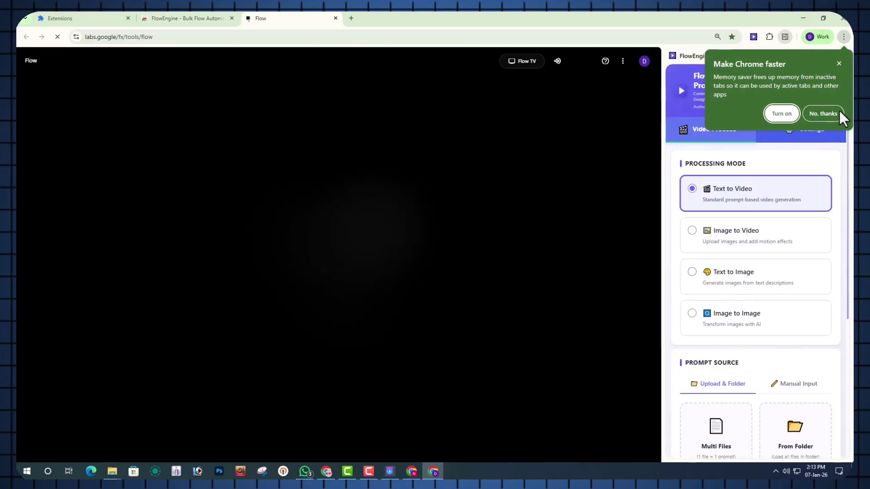
pyautogui.click(837, 111)
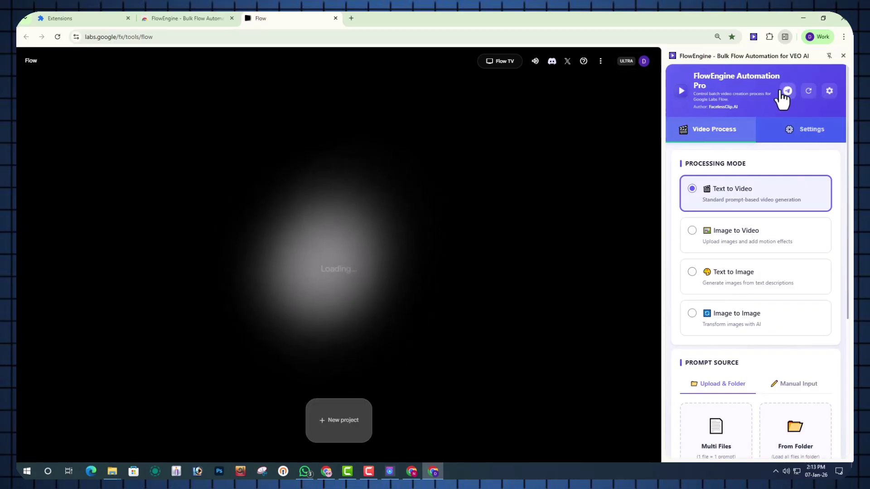
pyautogui.moveTo(662, 226); pyautogui.dragTo(688, 225)
pyautogui.click(353, 428)
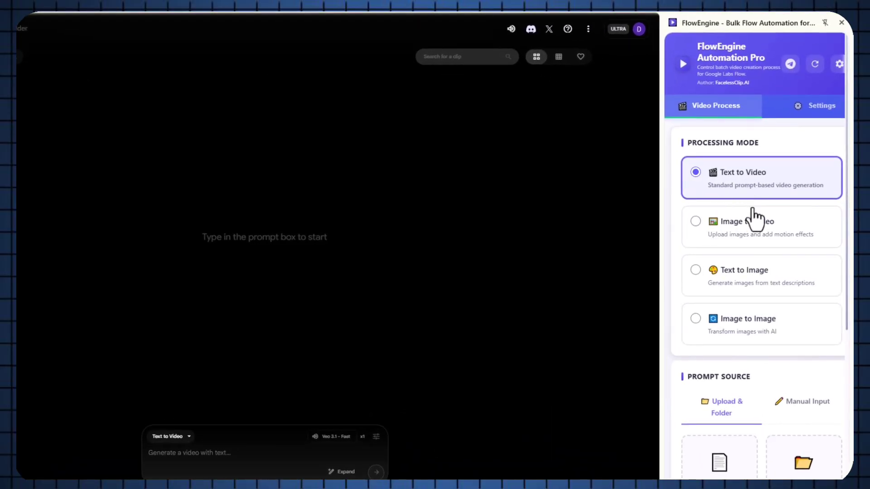
# Try the 1080p download quality in FlowEngine's batch processing settings, and return to 720p
pyautogui.scroll(-5, 749, 202)
pyautogui.scroll(5, 747, 204)
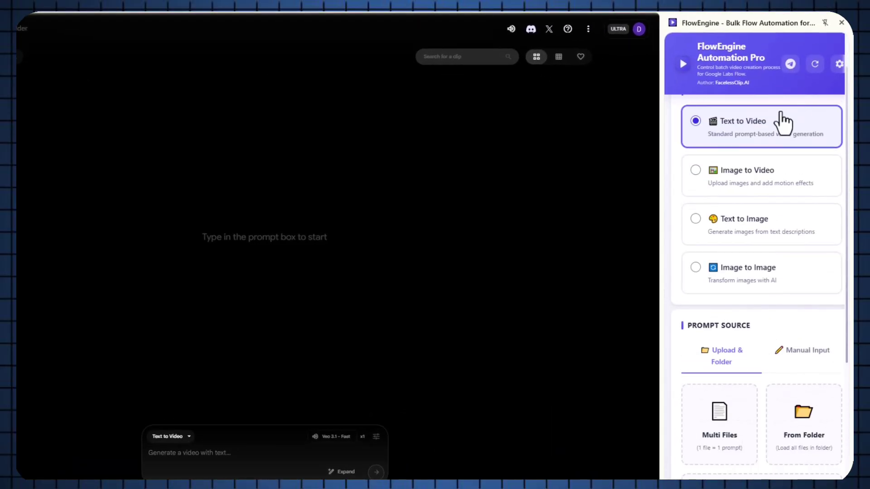
pyautogui.click(803, 109)
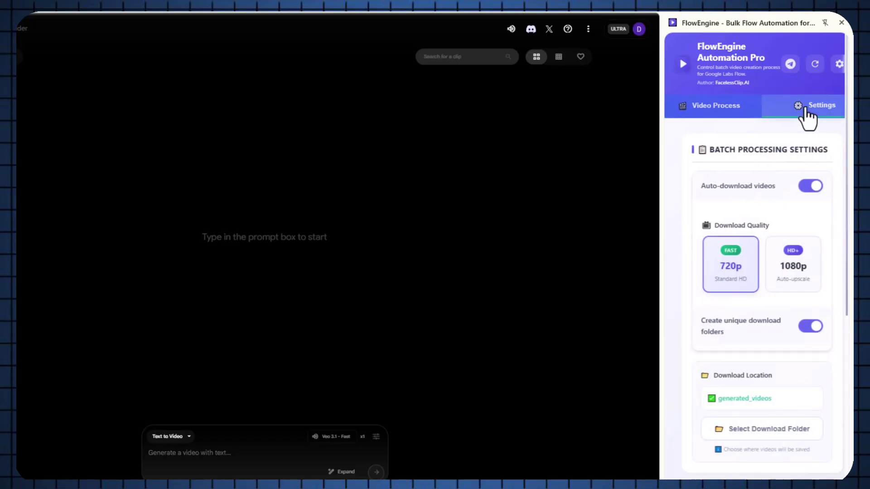
pyautogui.click(790, 274)
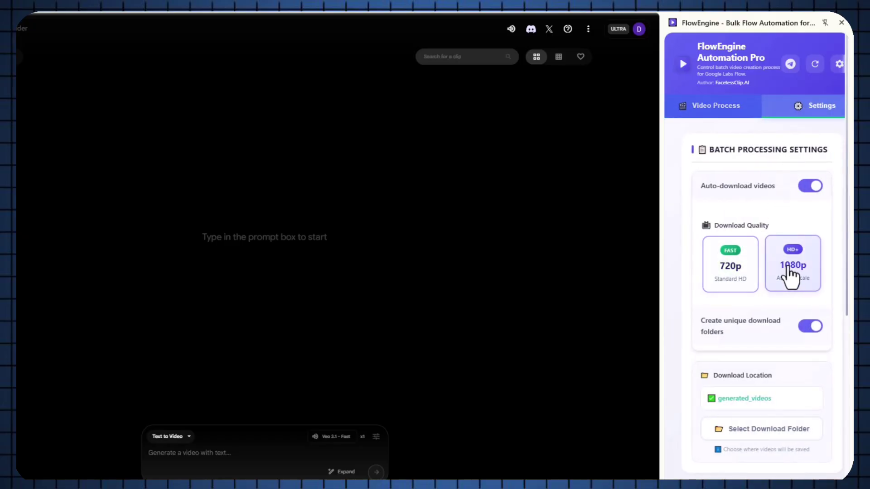
pyautogui.click(741, 274)
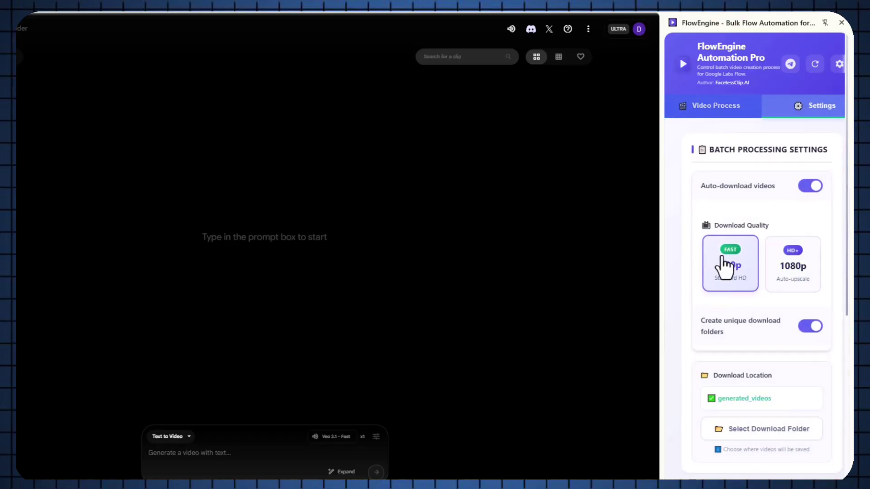
# Review FlowEngine's download location and video generation settings, including aspect ratio, prompts per slot and outputs per prompt, keeping Landscape (16:9) and 4 prompts
pyautogui.scroll(-4, 727, 267)
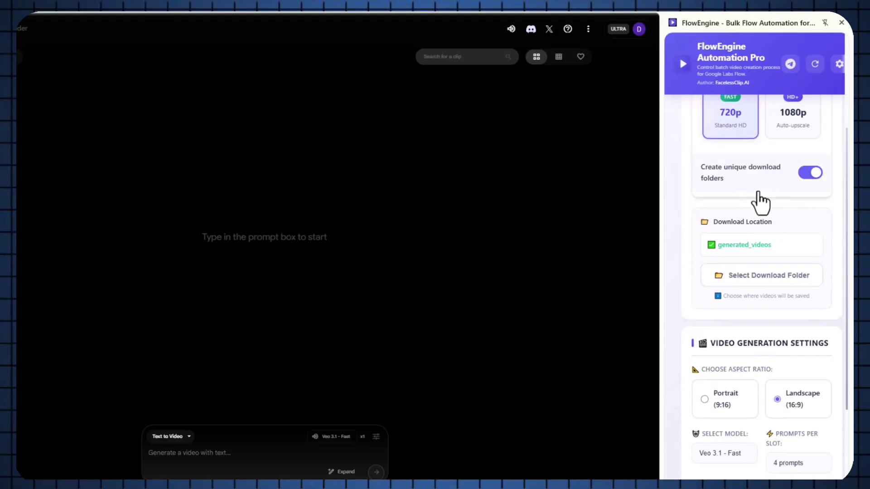
pyautogui.scroll(-3, 748, 213)
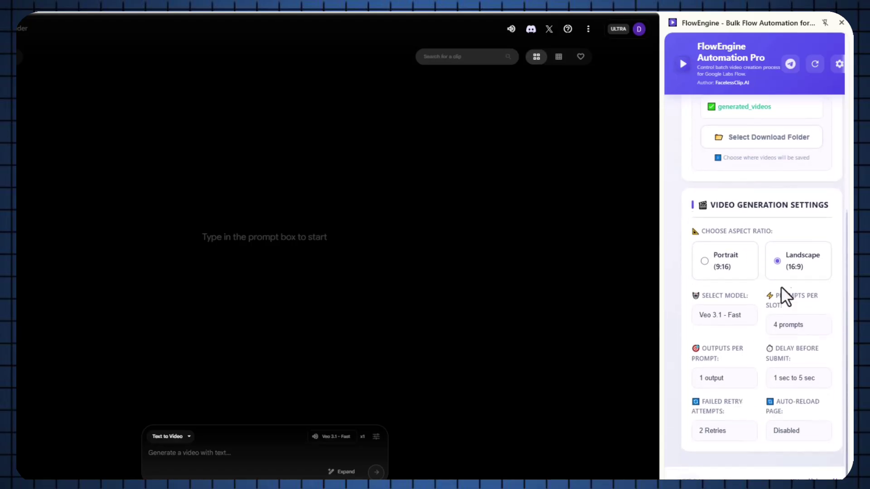
pyautogui.click(717, 266)
pyautogui.click(777, 262)
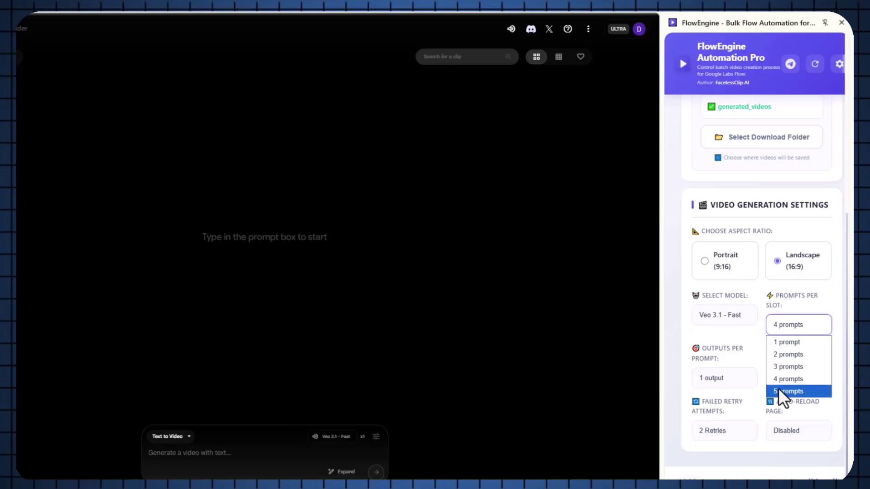
pyautogui.click(798, 324)
pyautogui.click(734, 378)
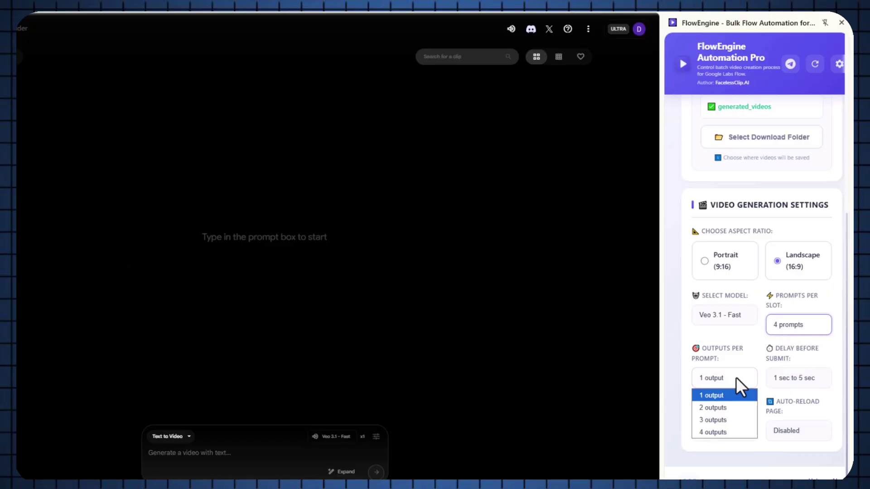
pyautogui.click(724, 432)
# Choose the project's scene_prompt folder inside the FacelessSceneBuilder output as FlowEngine's prompt source, and allow the site to view its files
pyautogui.scroll(10, 743, 199)
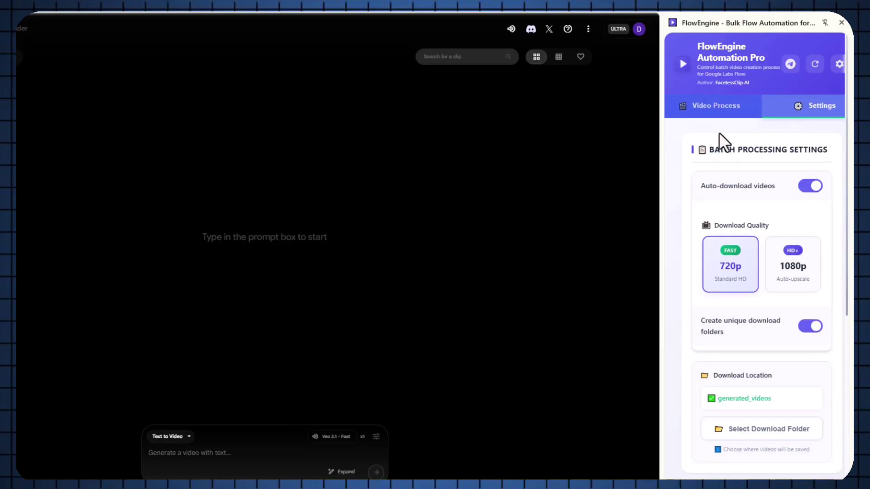
pyautogui.click(704, 109)
pyautogui.scroll(-5, 756, 270)
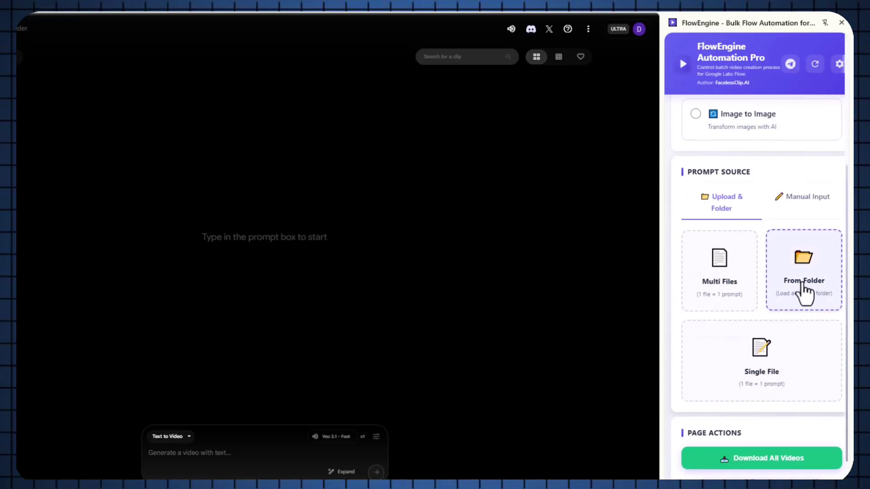
pyautogui.click(801, 285)
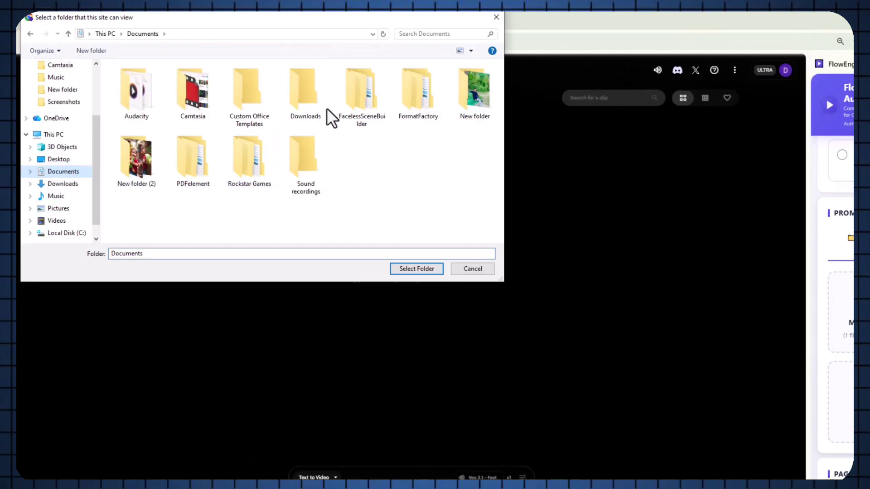
pyautogui.doubleClick(363, 110)
pyautogui.doubleClick(127, 90)
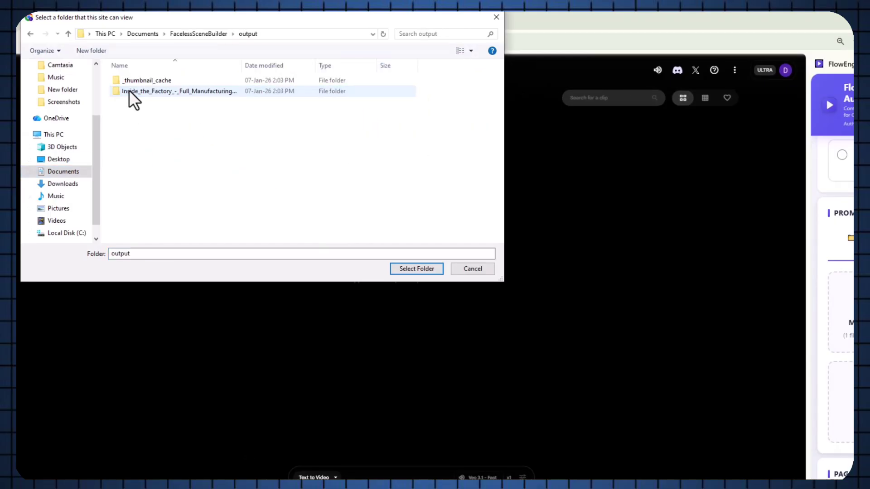
pyautogui.click(136, 94)
pyautogui.doubleClick(136, 93)
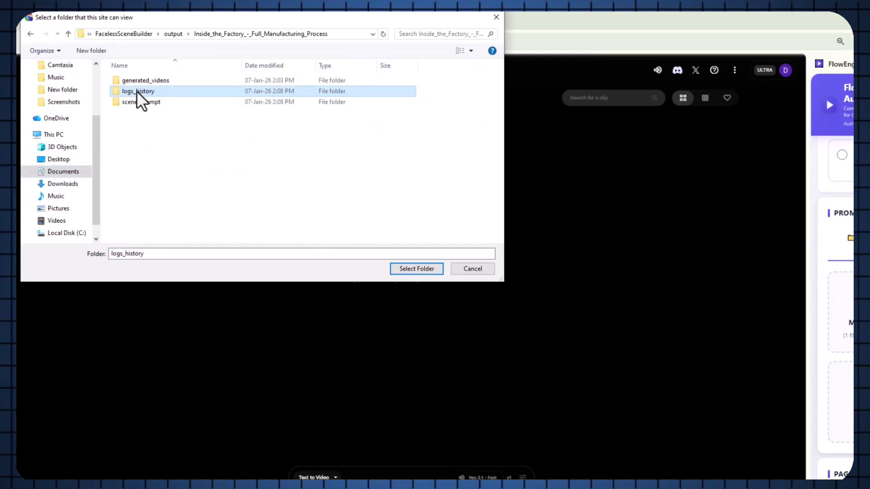
pyautogui.click(134, 101)
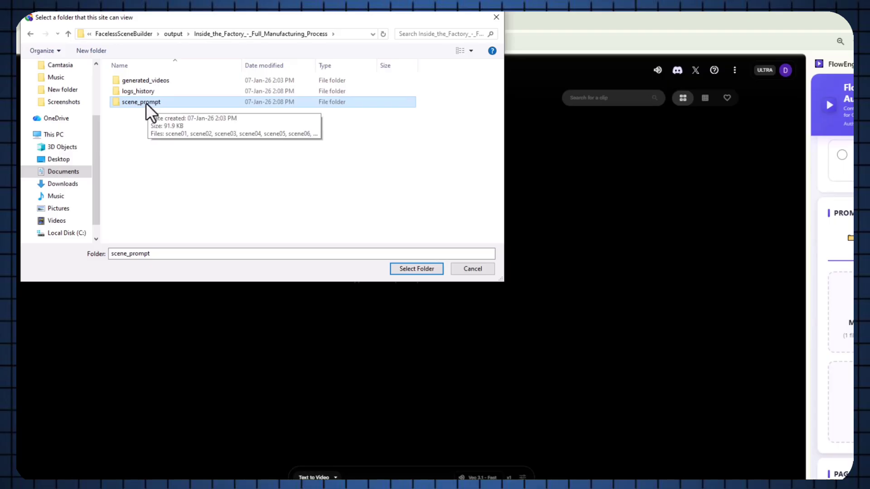
pyautogui.click(422, 269)
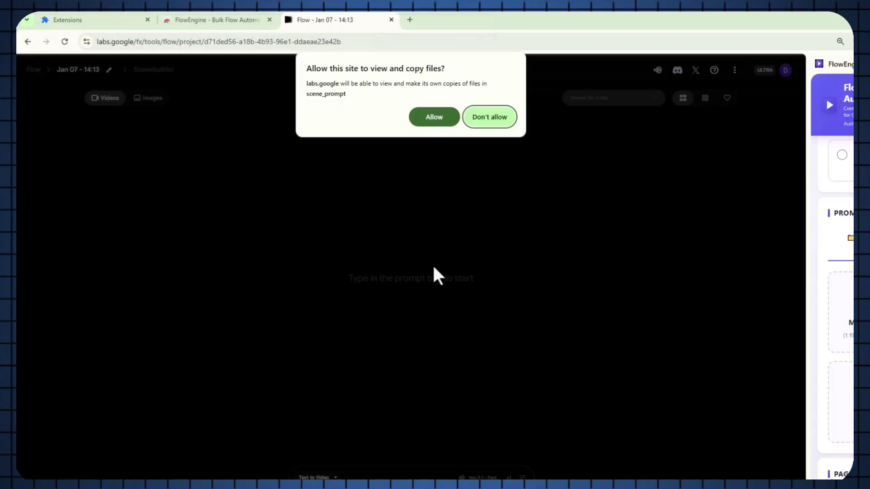
pyautogui.click(434, 117)
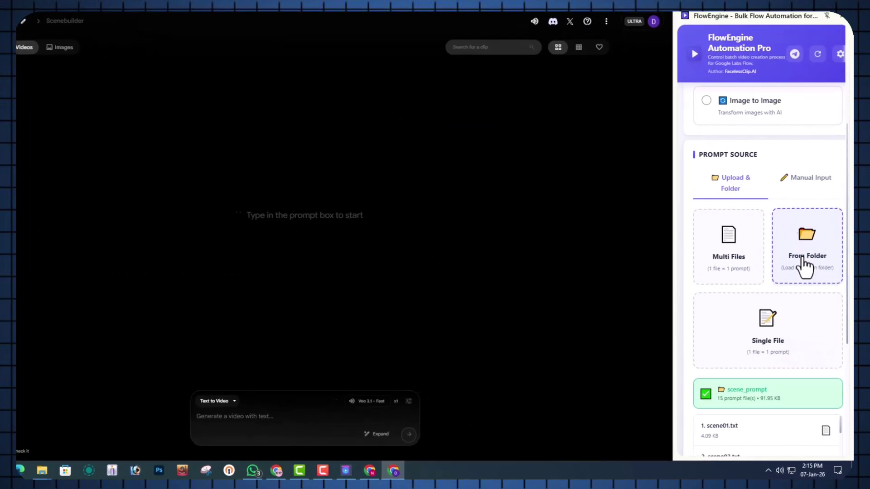
# Load all prompts from the scene_prompt folder and review the batch preview and processing plan
pyautogui.scroll(-3, 804, 267)
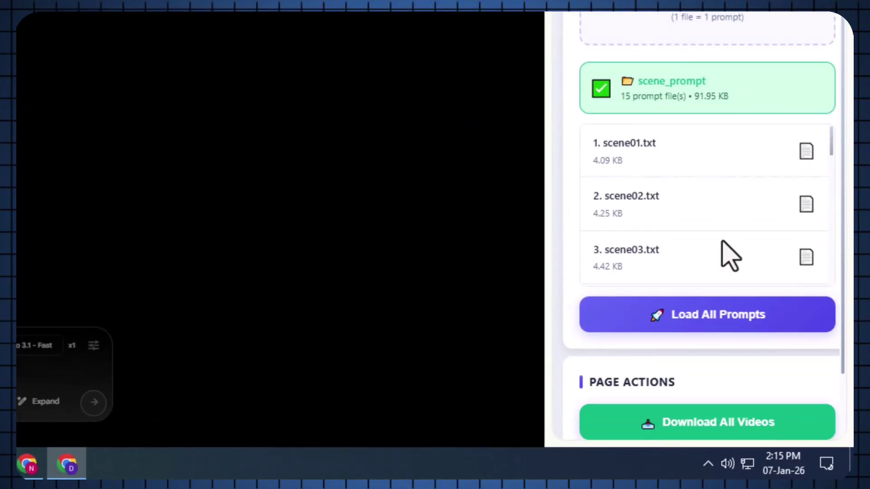
pyautogui.scroll(-6, 730, 254)
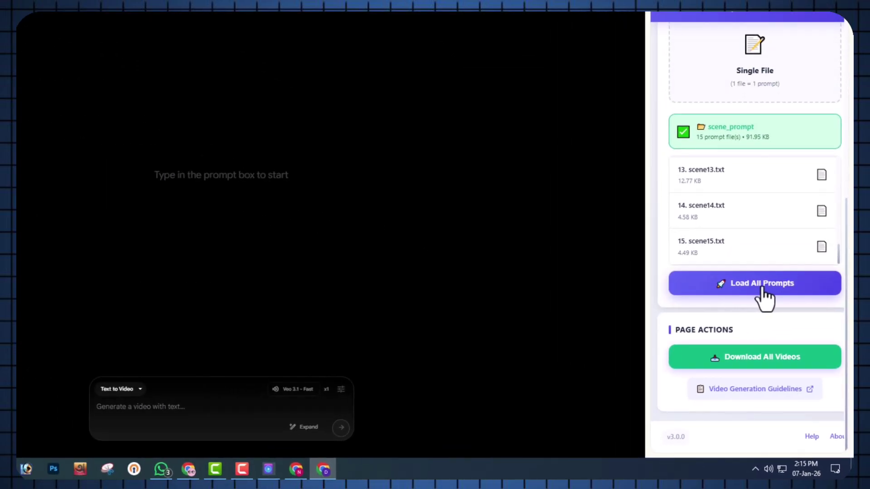
pyautogui.click(763, 290)
pyautogui.scroll(-10, 720, 299)
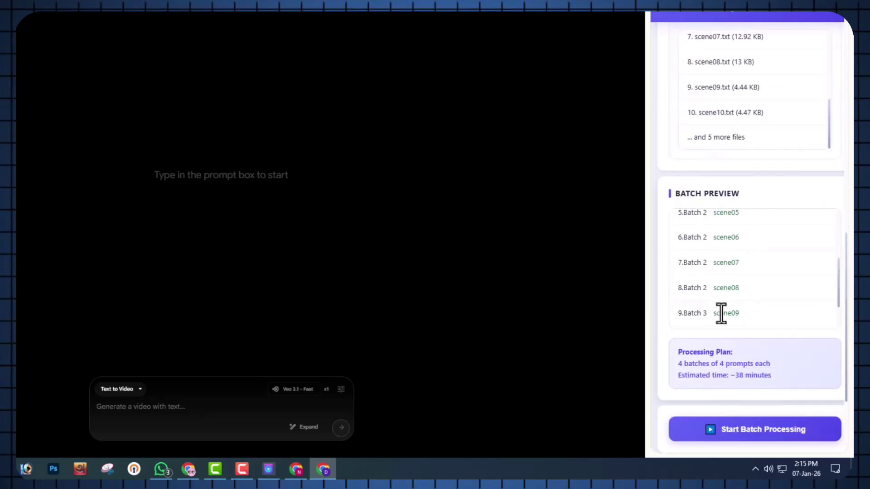
pyautogui.scroll(-2, 721, 316)
pyautogui.scroll(5, 734, 245)
pyautogui.scroll(-5, 748, 217)
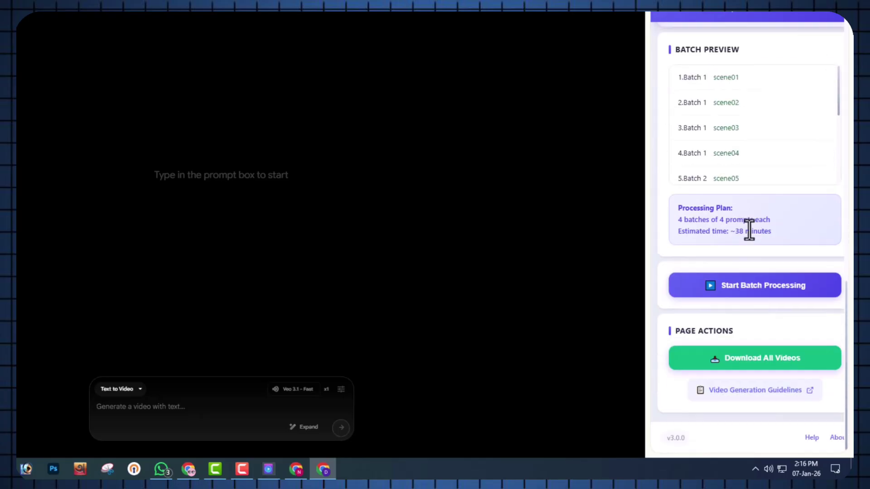
# Start FlowEngine's batch processing of the loaded scene prompts and enlarge the Flow page's browser zoom
pyautogui.click(748, 285)
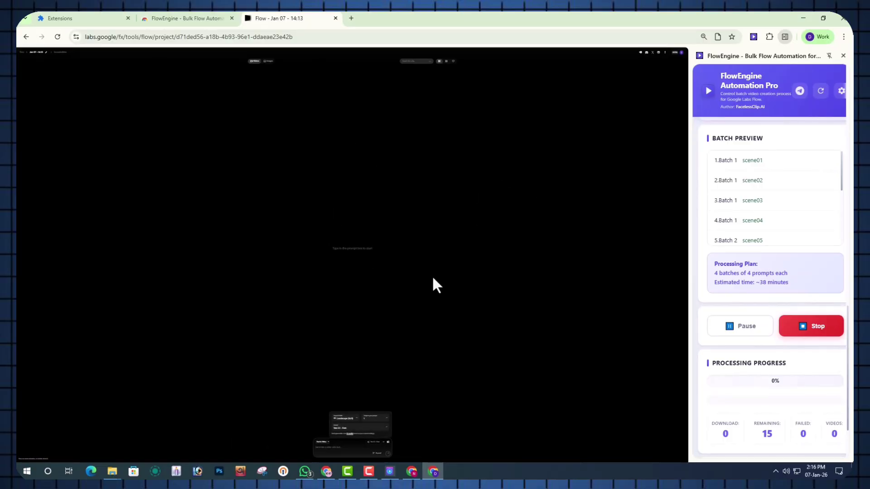
pyautogui.click(843, 36)
pyautogui.click(820, 211)
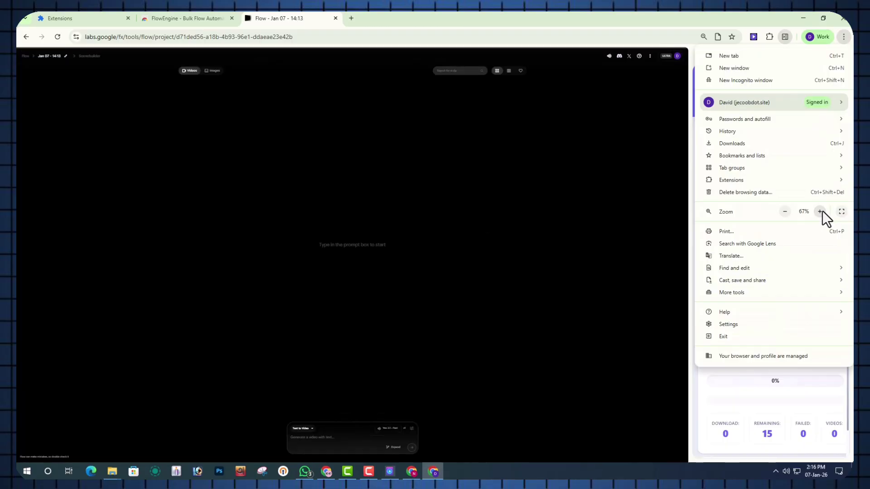
pyautogui.click(820, 212)
pyautogui.click(820, 212)
pyautogui.click(843, 37)
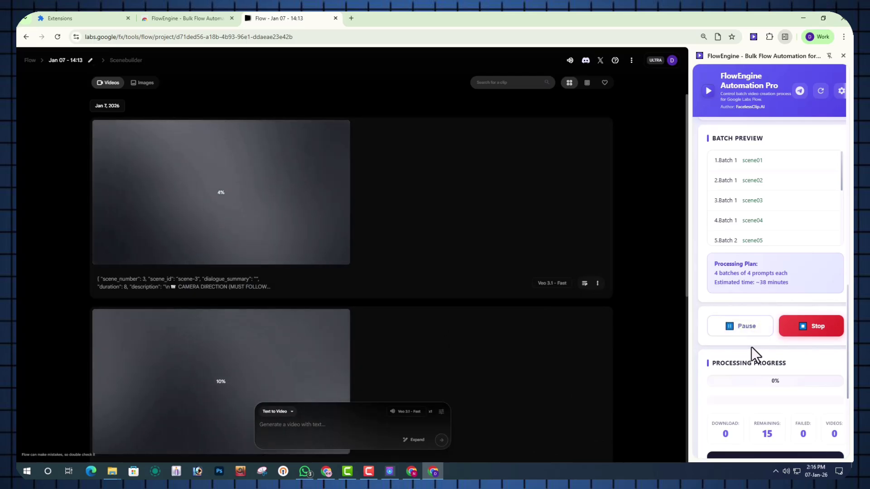
# Check FlowEngine's video generation progress and review its processing mode, download quality and download location settings during the batch
pyautogui.scroll(-5, 750, 355)
pyautogui.scroll(-3, 768, 368)
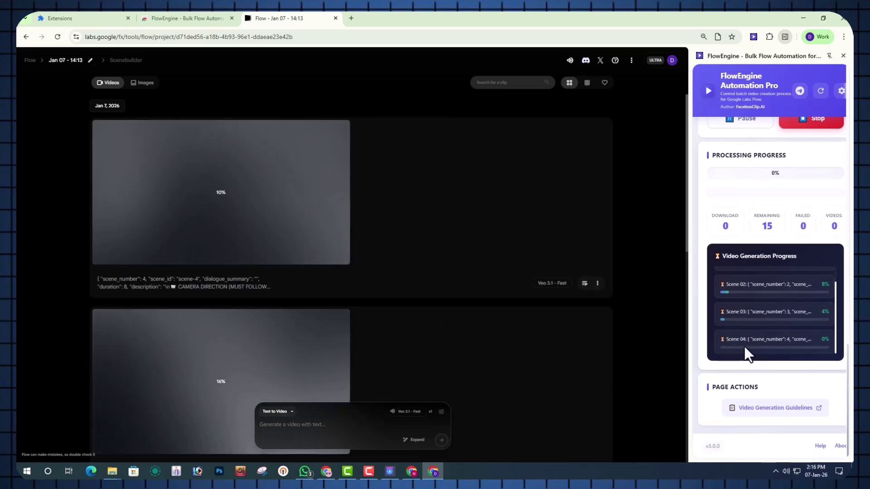
pyautogui.scroll(8, 752, 349)
pyautogui.scroll(8, 765, 281)
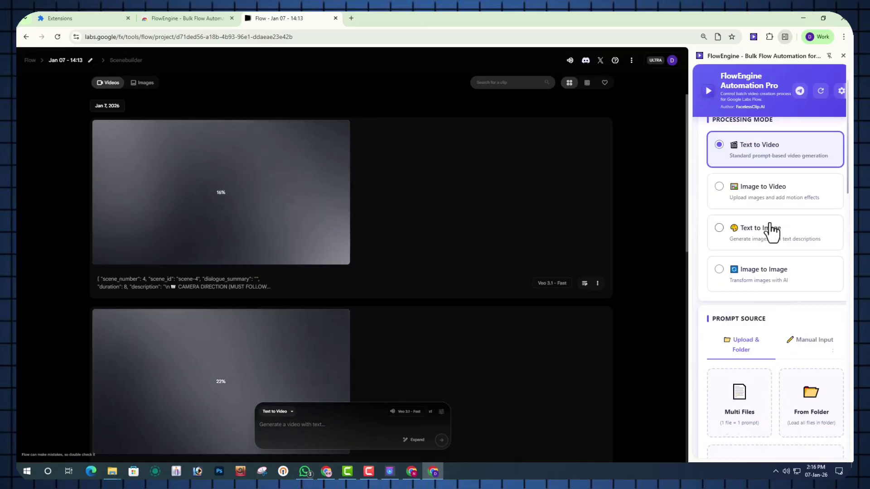
pyautogui.click(817, 126)
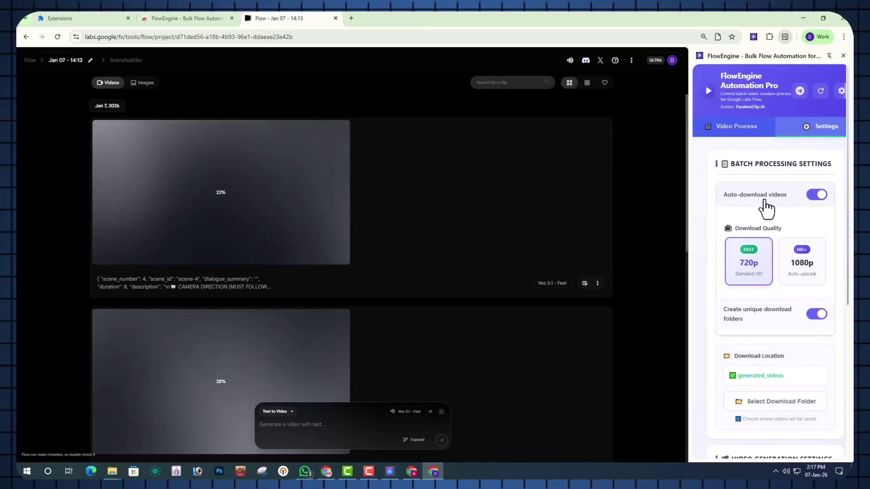
pyautogui.scroll(-5, 767, 326)
pyautogui.scroll(5, 738, 227)
pyautogui.click(736, 126)
pyautogui.scroll(-10, 757, 360)
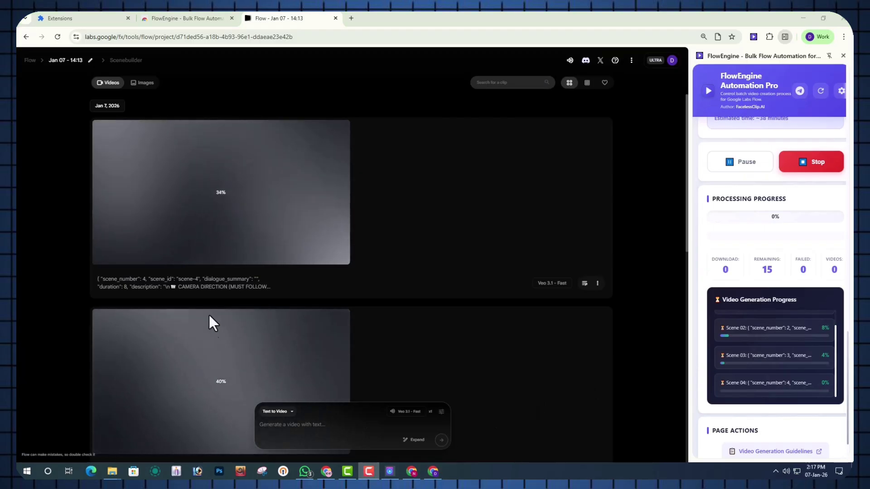
# Examine the generated scene clips in the Flow project and the browser's recent download history
pyautogui.scroll(-12, 525, 303)
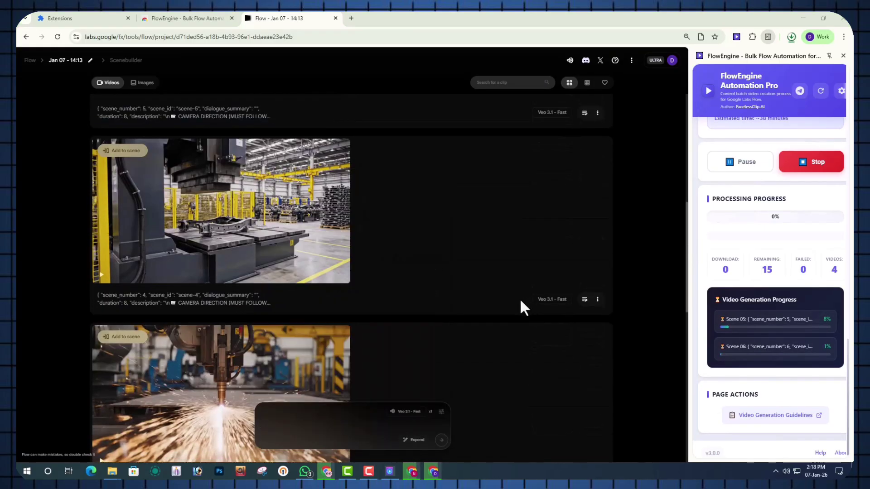
pyautogui.scroll(15, 209, 272)
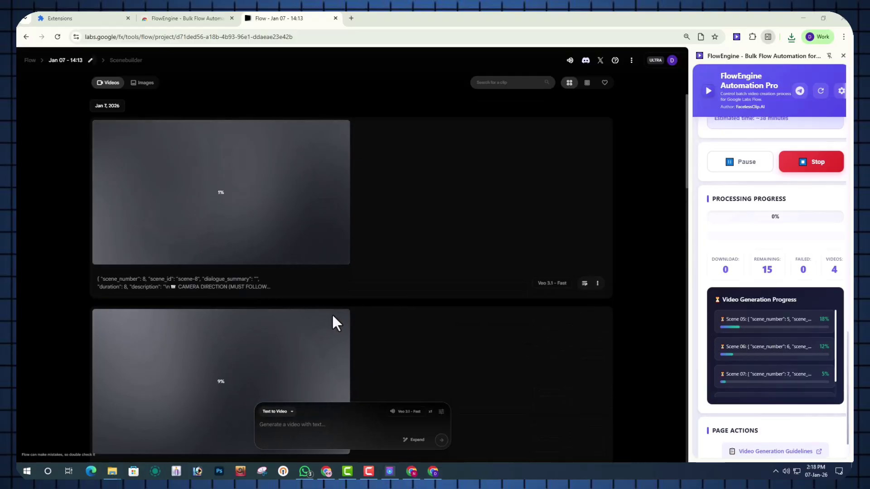
pyautogui.scroll(-15, 274, 312)
pyautogui.scroll(-5, 273, 310)
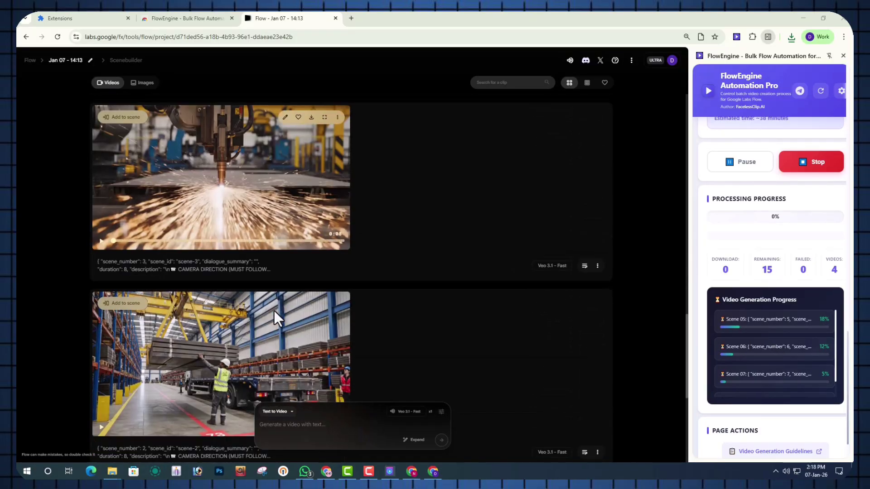
pyautogui.scroll(5, 274, 311)
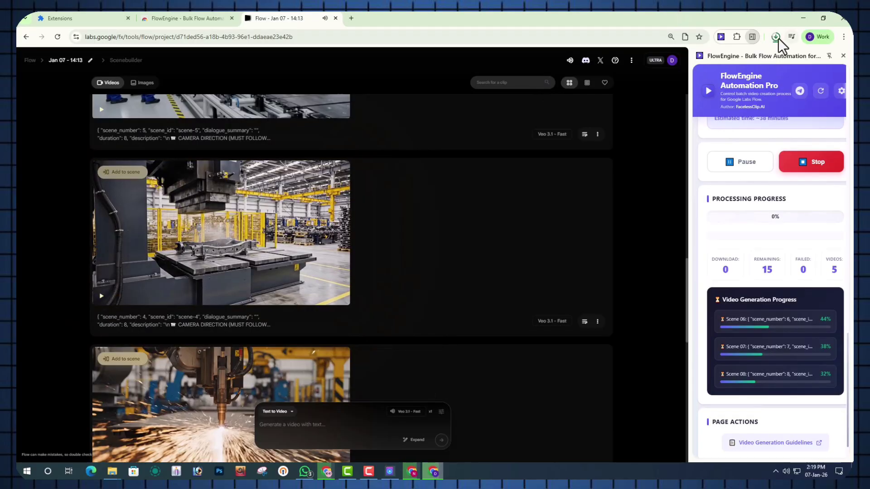
pyautogui.click(776, 37)
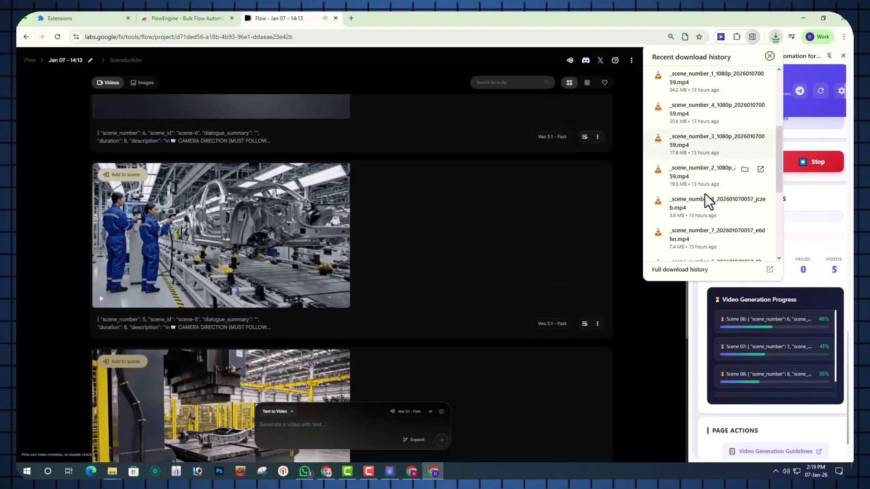
pyautogui.scroll(2, 702, 165)
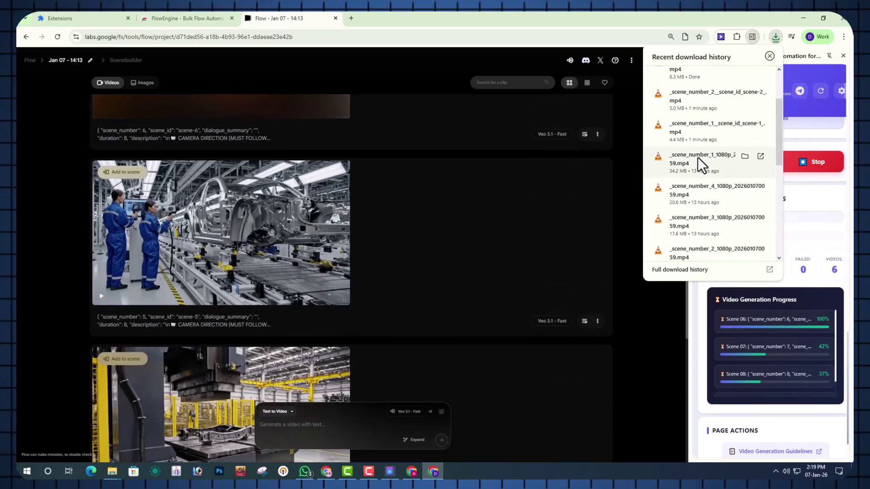
pyautogui.click(776, 37)
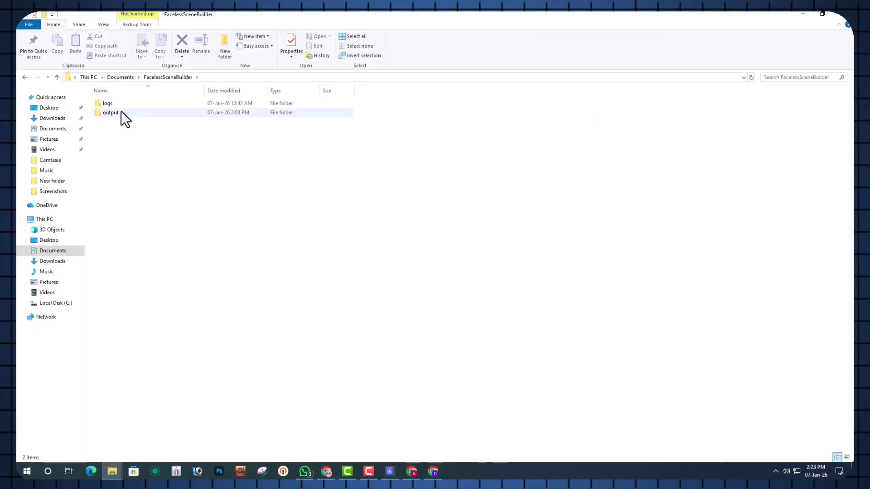
# Inspect the downloaded scene clips in the project's generated_videos folder inside the FacelessSceneBuilder output folder
pyautogui.doubleClick(119, 112)
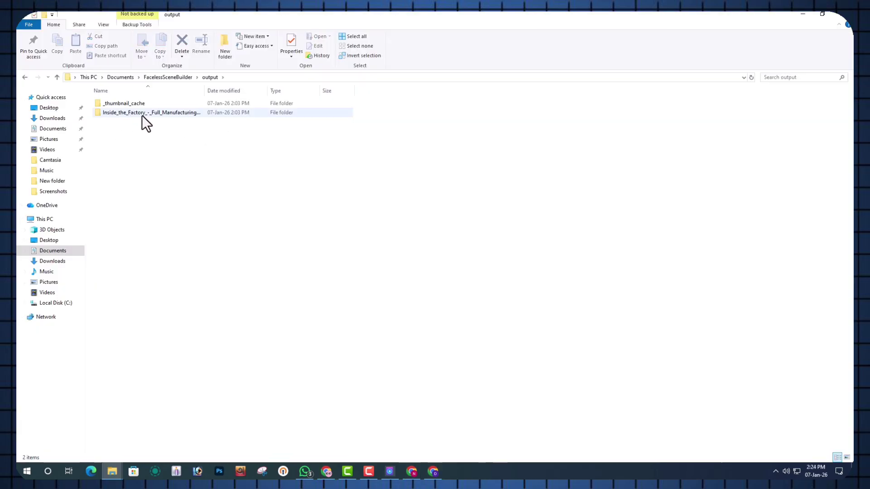
pyautogui.doubleClick(138, 113)
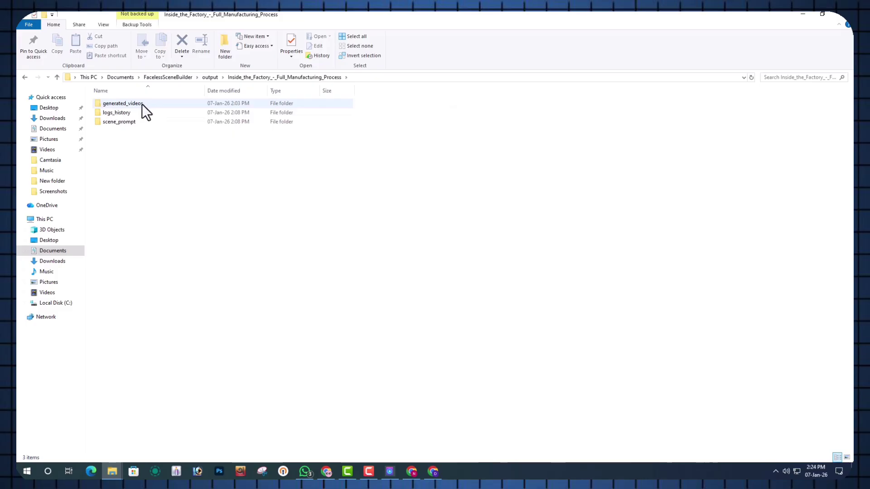
pyautogui.doubleClick(135, 104)
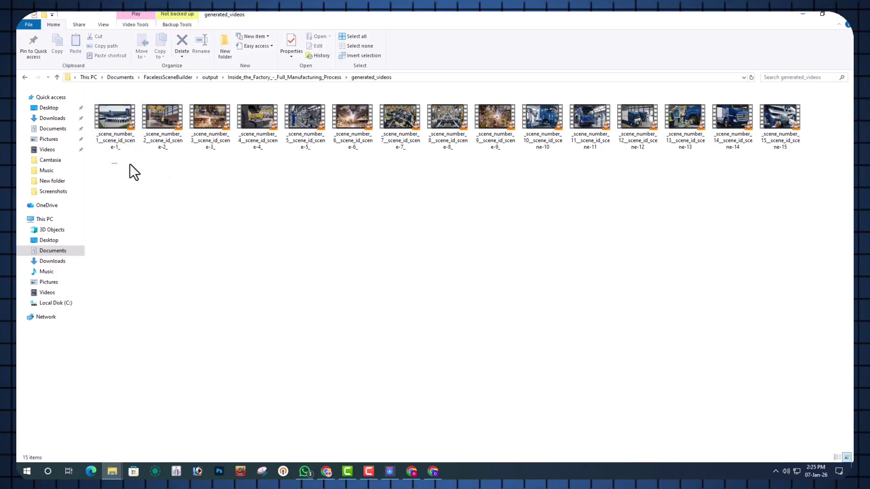
pyautogui.moveTo(130, 164); pyautogui.dragTo(754, 184)
pyautogui.click(156, 171)
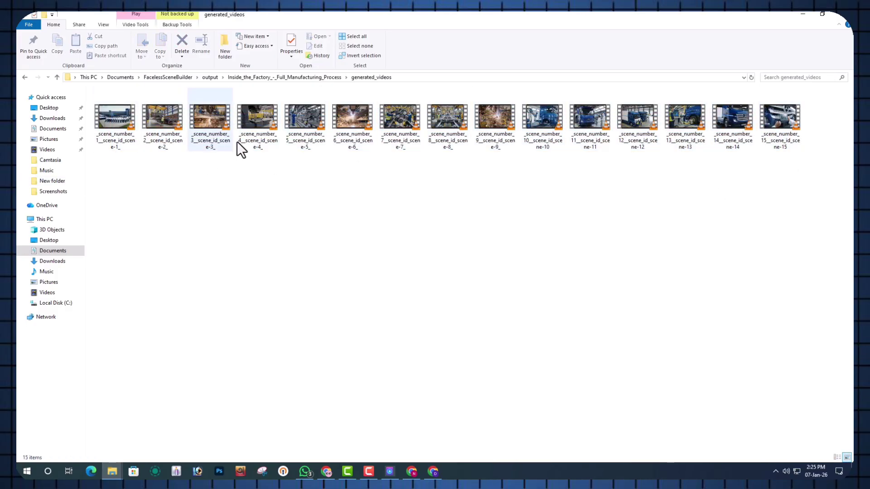
# Switch to Faceless Scene Builder, review the optional extras for rendering, and merge the project's 15 clips in scene order without extras
pyautogui.click(389, 472)
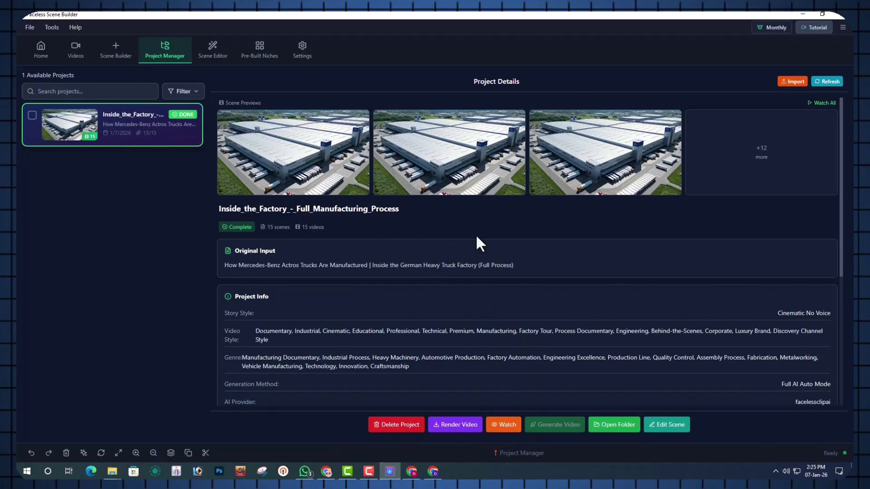
pyautogui.click(456, 425)
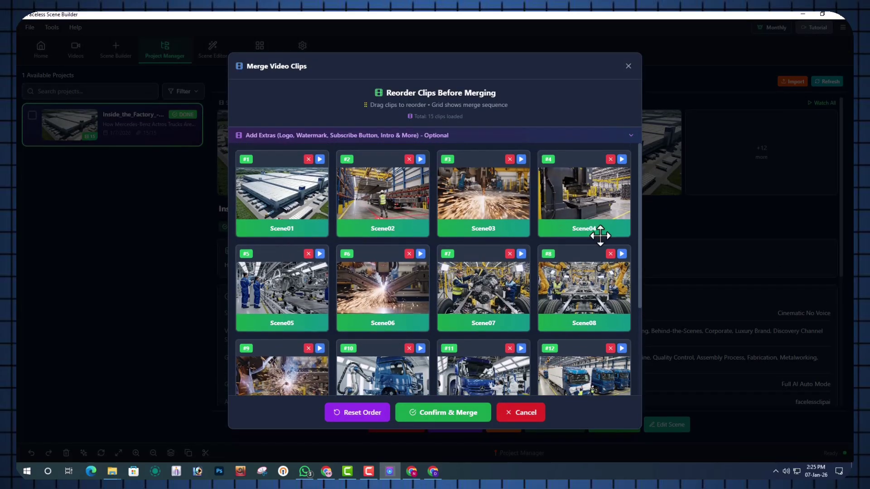
pyautogui.scroll(-3, 600, 235)
pyautogui.scroll(3, 510, 171)
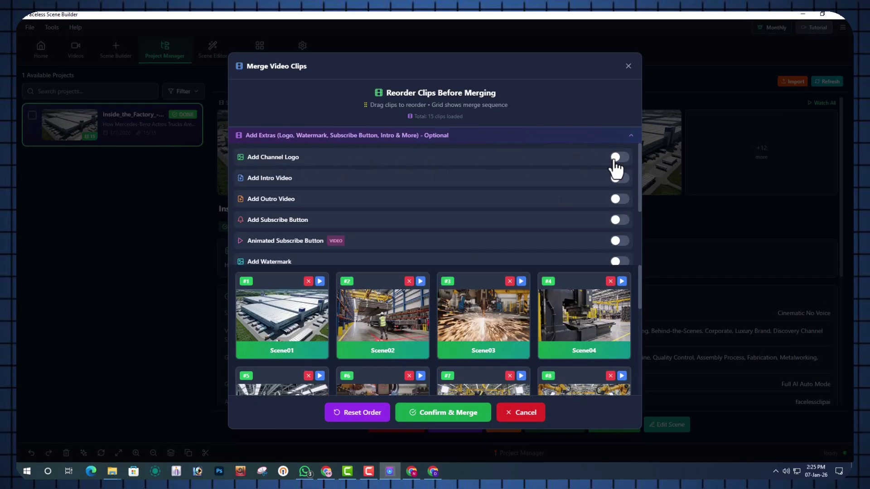
pyautogui.scroll(-4, 383, 234)
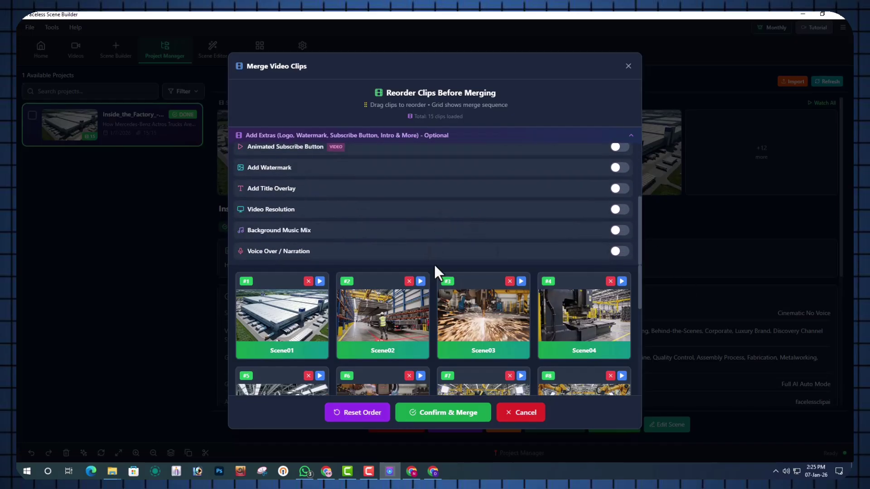
pyautogui.scroll(-4, 449, 317)
pyautogui.click(449, 413)
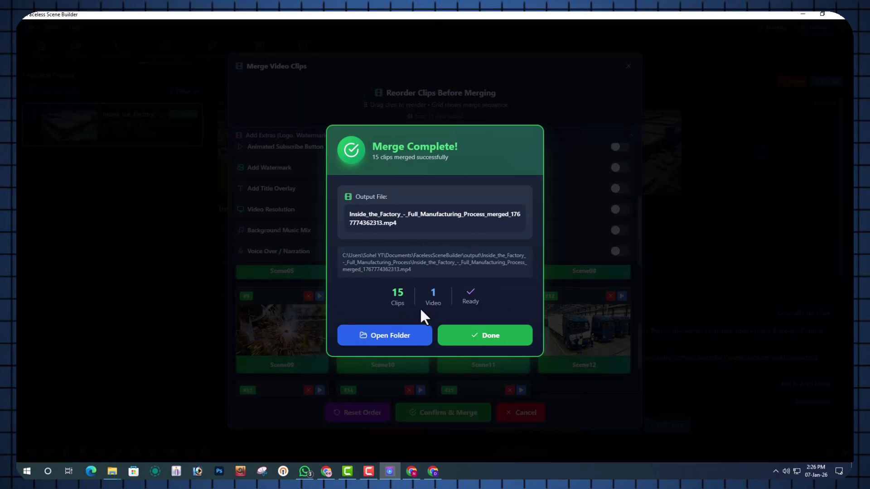
# Open the merged video's folder and play the merged video in VLC, adjusting the playback volume
pyautogui.click(387, 338)
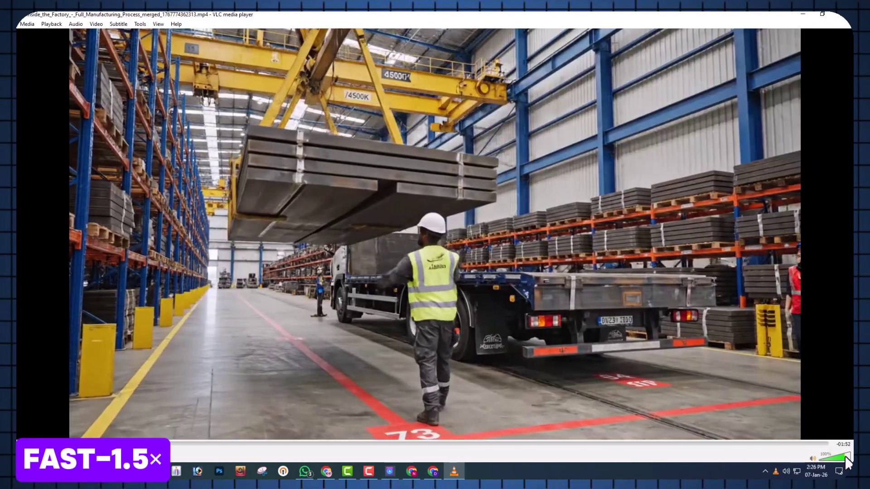
pyautogui.click(846, 457)
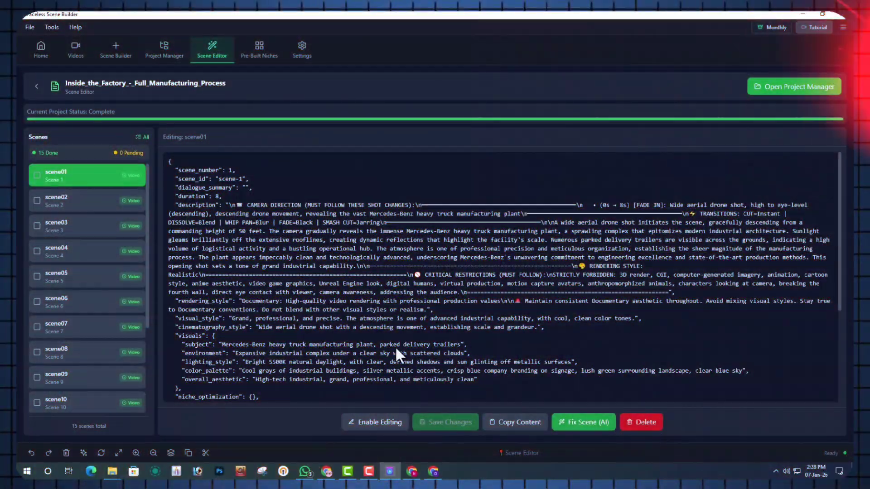
# Examine the scene01 prompt in Scene Editor and the Total scenes options up to 200 in Scene Builder, and minimize the window
pyautogui.scroll(-5, 181, 277)
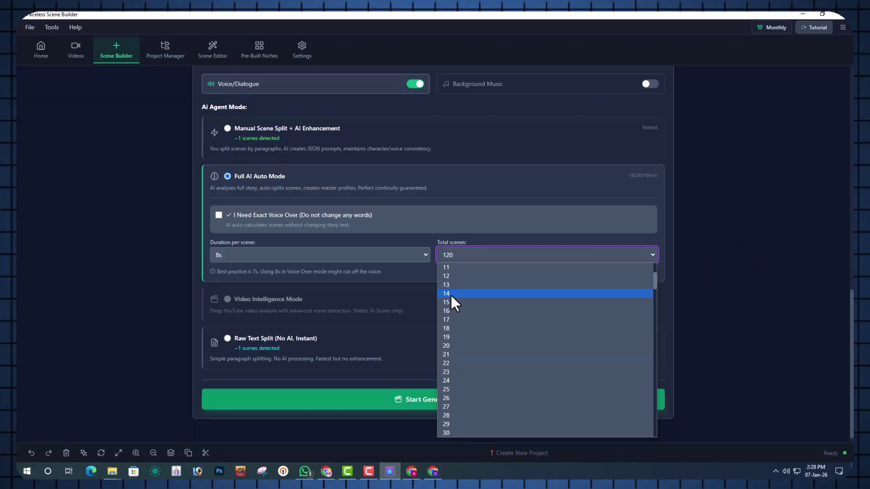
pyautogui.scroll(-20, 452, 303)
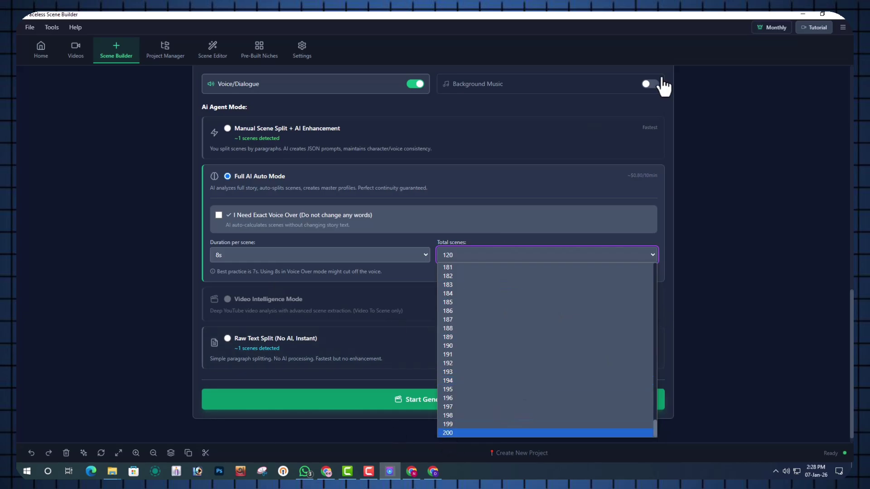
pyautogui.click(799, 13)
pyautogui.click(802, 14)
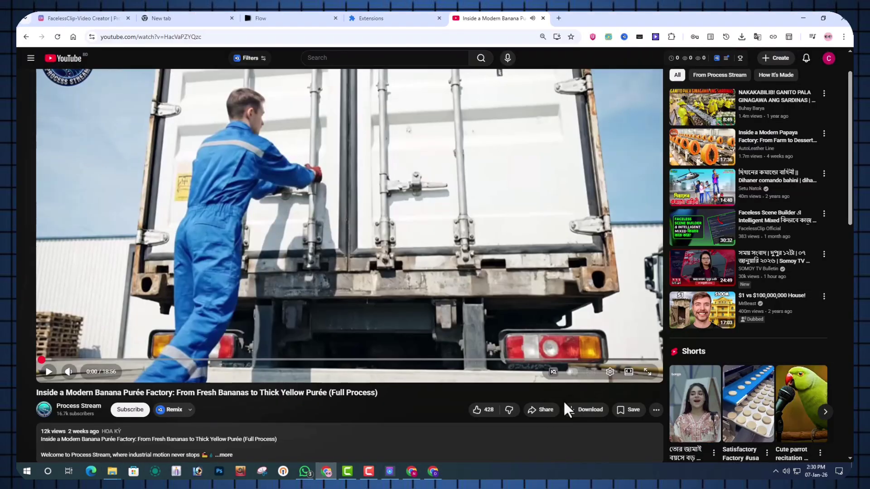
# Copy the share link of YouTube's "Inside a Modern Banana Purée Factory" video and paste it into a new Video To Scene project in Faceless Scene Builder
pyautogui.click(539, 408)
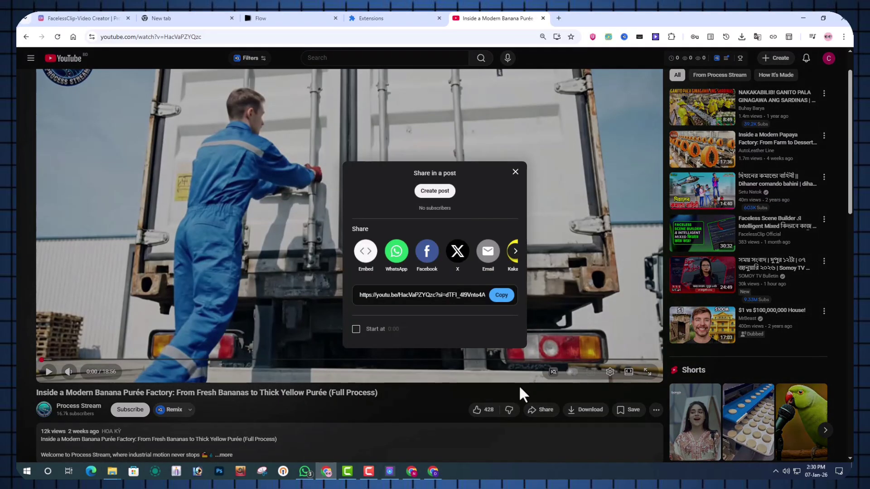
pyautogui.click(502, 295)
pyautogui.click(390, 471)
pyautogui.scroll(5, 355, 171)
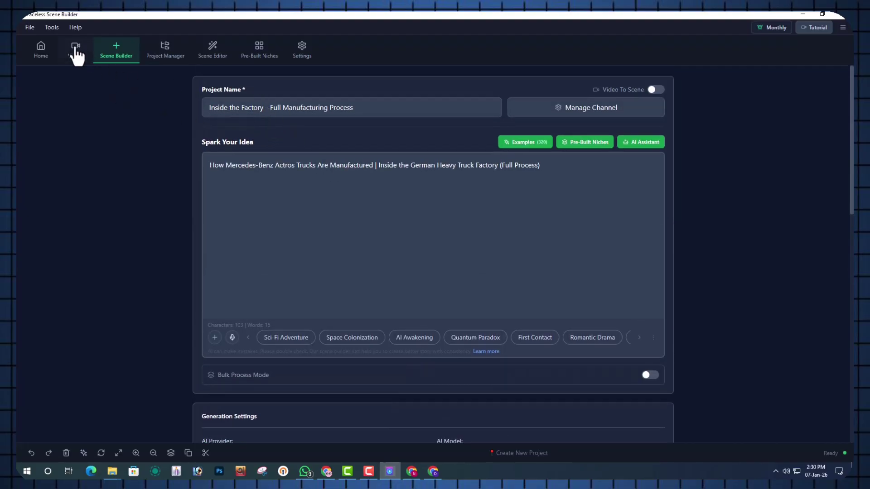
pyautogui.click(165, 52)
pyautogui.click(113, 54)
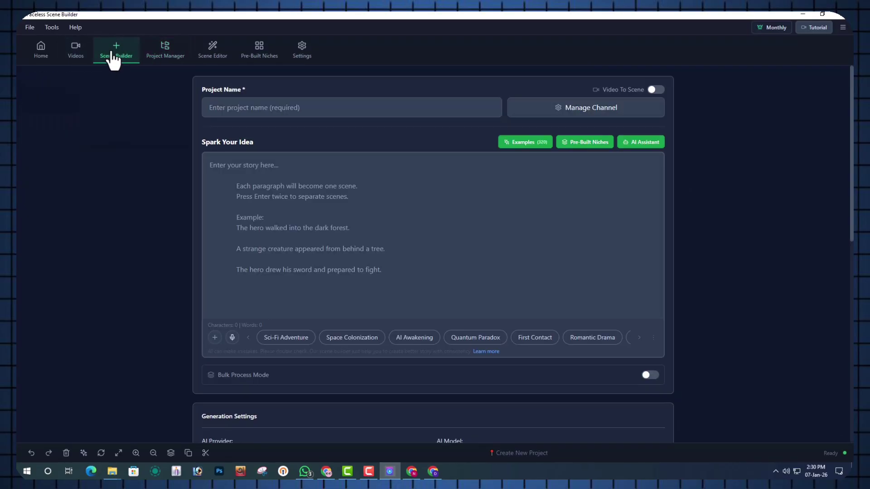
pyautogui.click(653, 89)
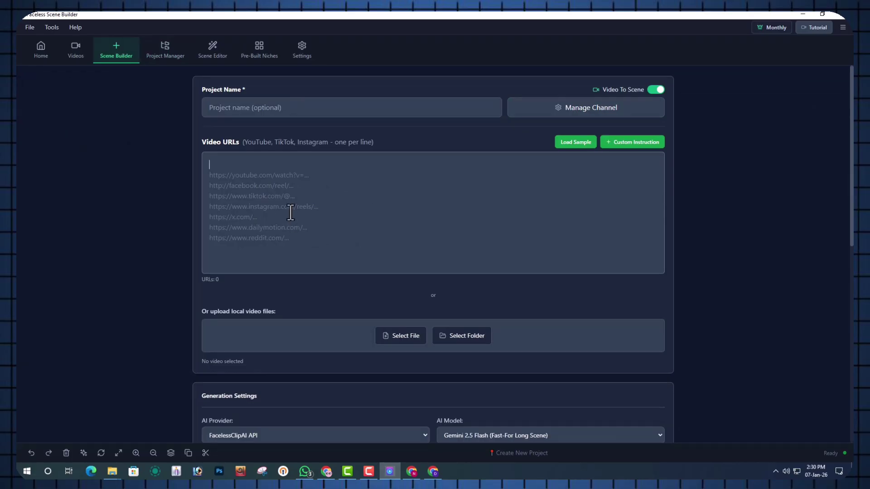
pyautogui.hotkey('ctrl', 'v')
# Review the generation settings for the Video To Scene project and start generating its scenes
pyautogui.scroll(-5, 268, 219)
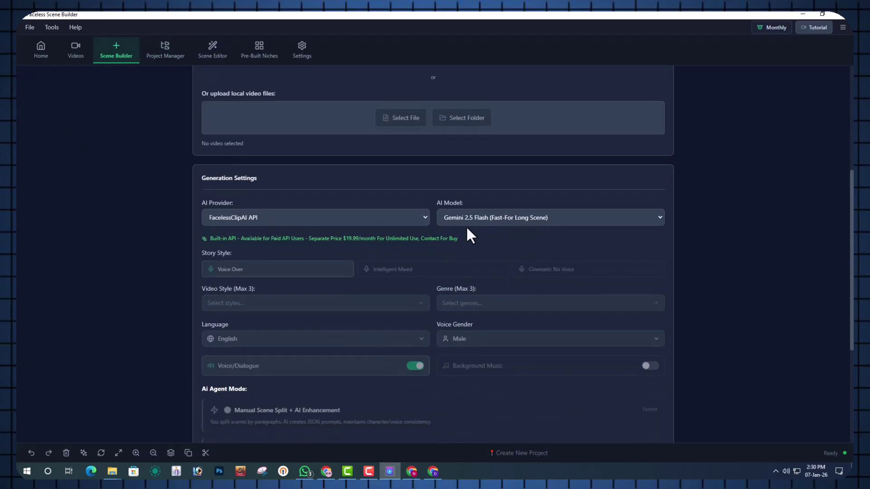
pyautogui.scroll(-4, 305, 194)
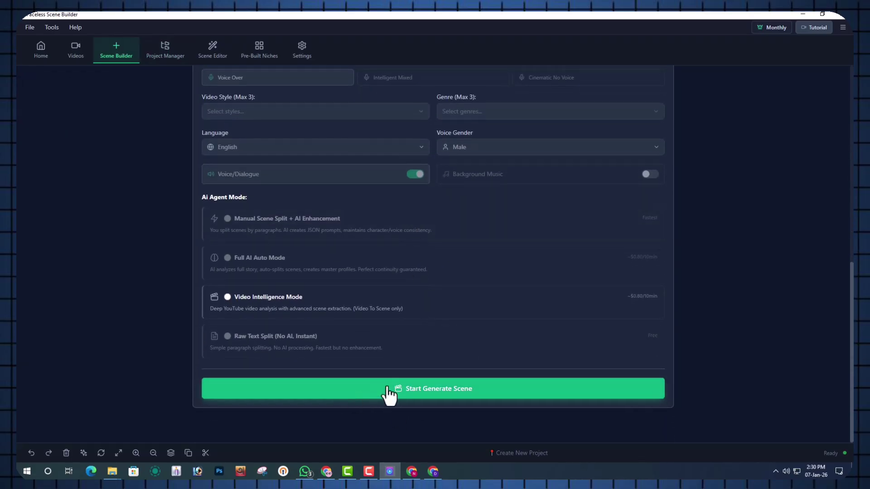
pyautogui.click(387, 388)
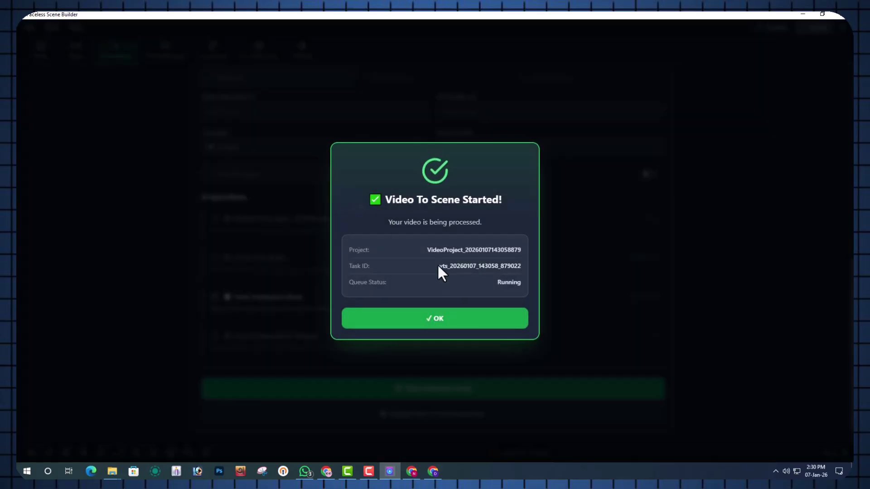
# Dismiss the Video To Scene start notice, select the banana purée factory project in Project Manager, and open its folder
pyautogui.click(451, 321)
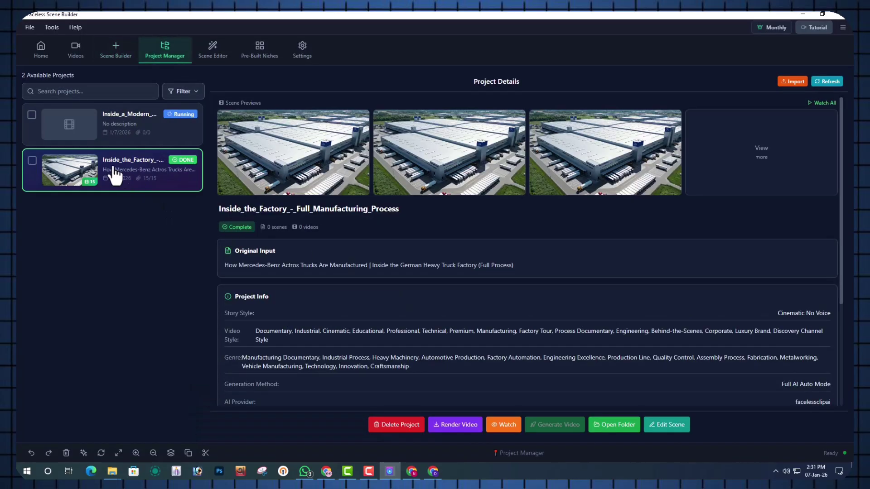
pyautogui.click(87, 123)
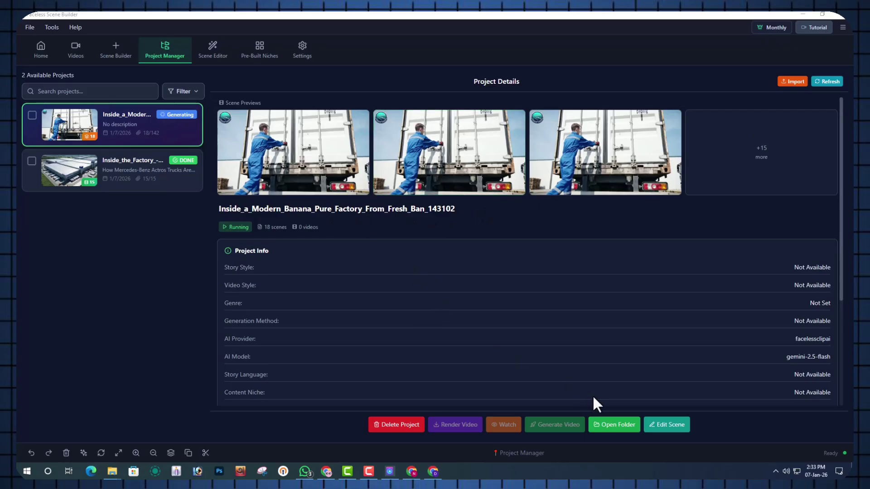
pyautogui.click(602, 424)
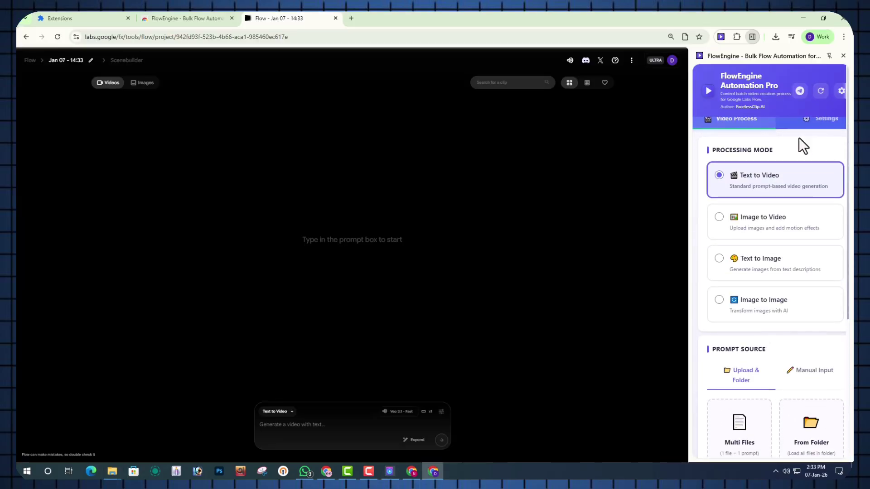
# Load all prompt files from the banana project's scene_prompt folder into FlowEngine in Chrome and allow the site to access them
pyautogui.scroll(-4, 826, 281)
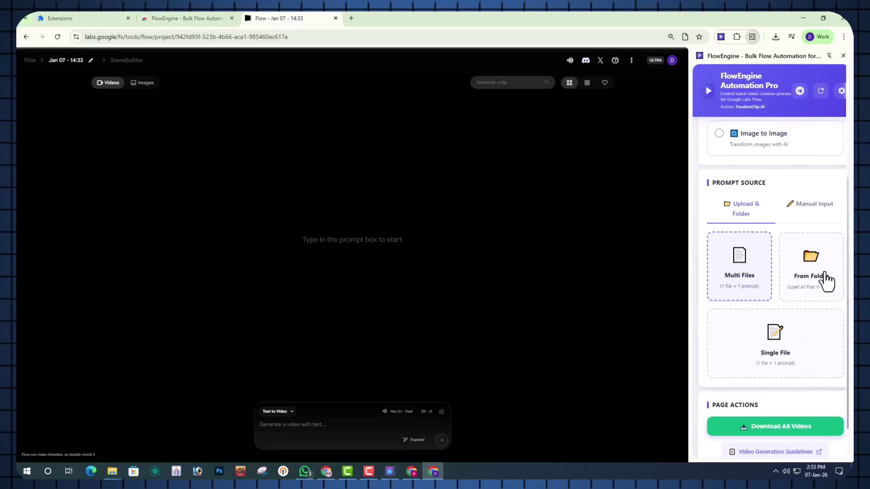
pyautogui.click(825, 281)
pyautogui.doubleClick(307, 77)
pyautogui.doubleClick(111, 78)
pyautogui.click(136, 95)
pyautogui.click(355, 227)
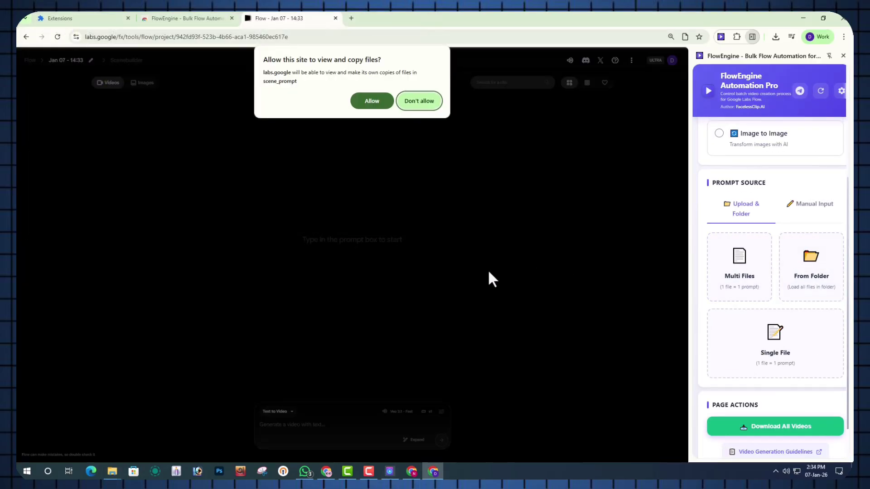
pyautogui.click(371, 101)
# Review the batch preview of the loaded scene prompts and start batch processing
pyautogui.scroll(-3, 743, 355)
pyautogui.scroll(8, 801, 210)
pyautogui.scroll(-10, 787, 333)
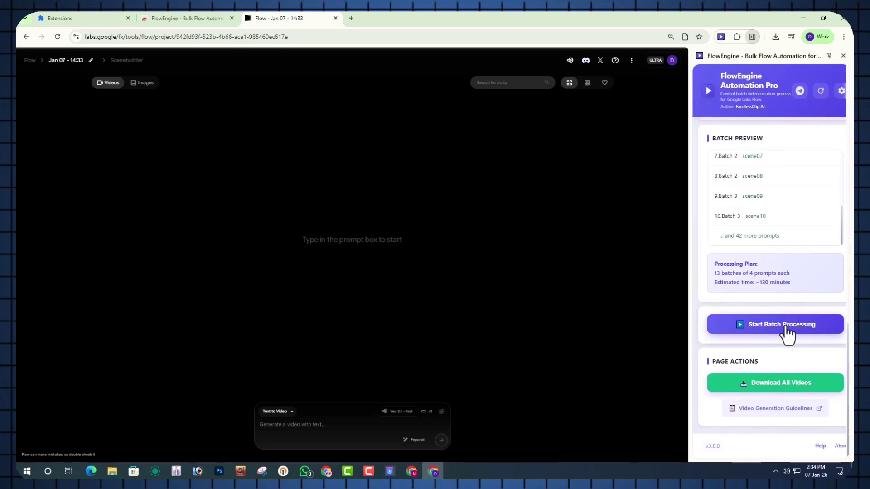
pyautogui.click(785, 327)
pyautogui.click(844, 37)
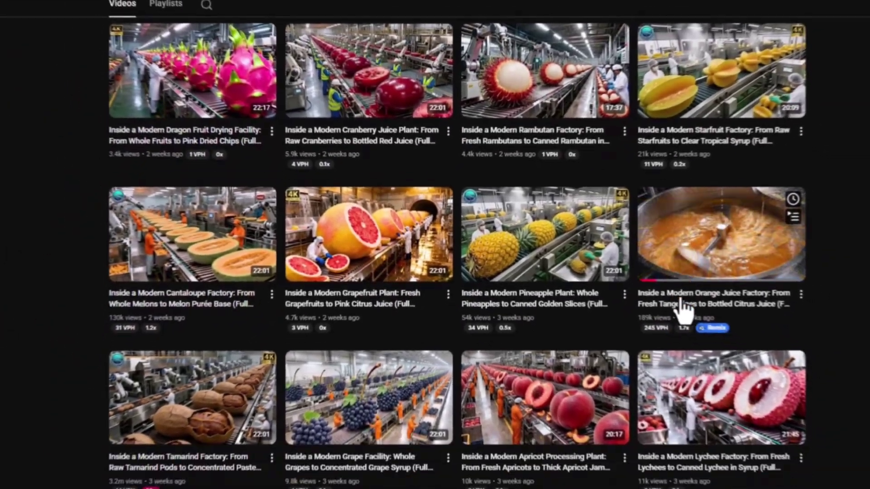
pyautogui.scroll(10, 684, 308)
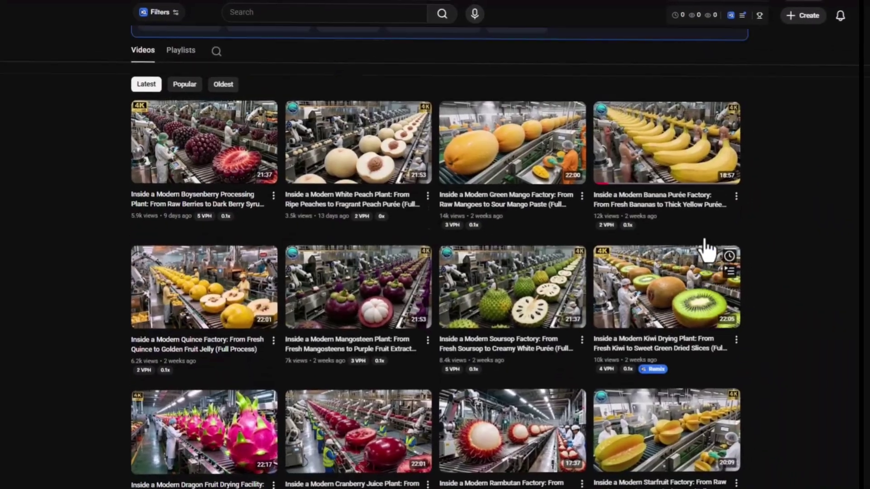